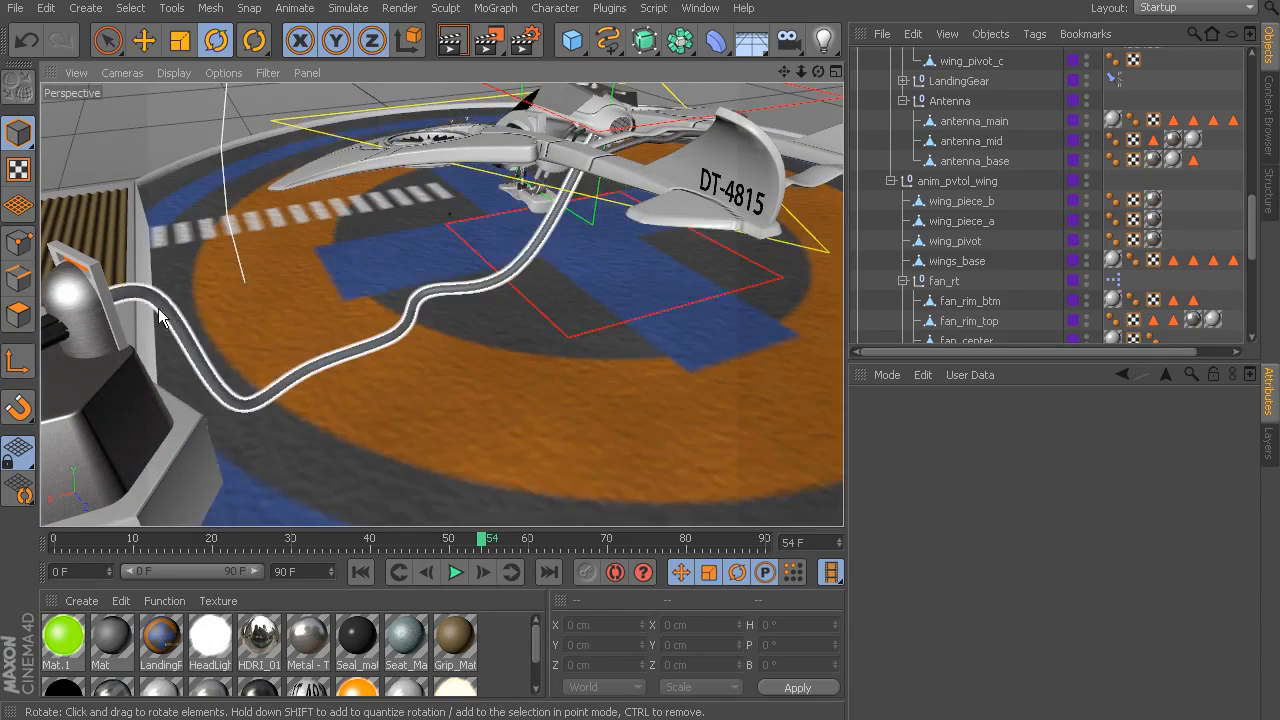
Activate the Joint Tool in the front view framed on the fuel hose and reveal its modifier options.
alt+drag(436, 294, 394, 237)
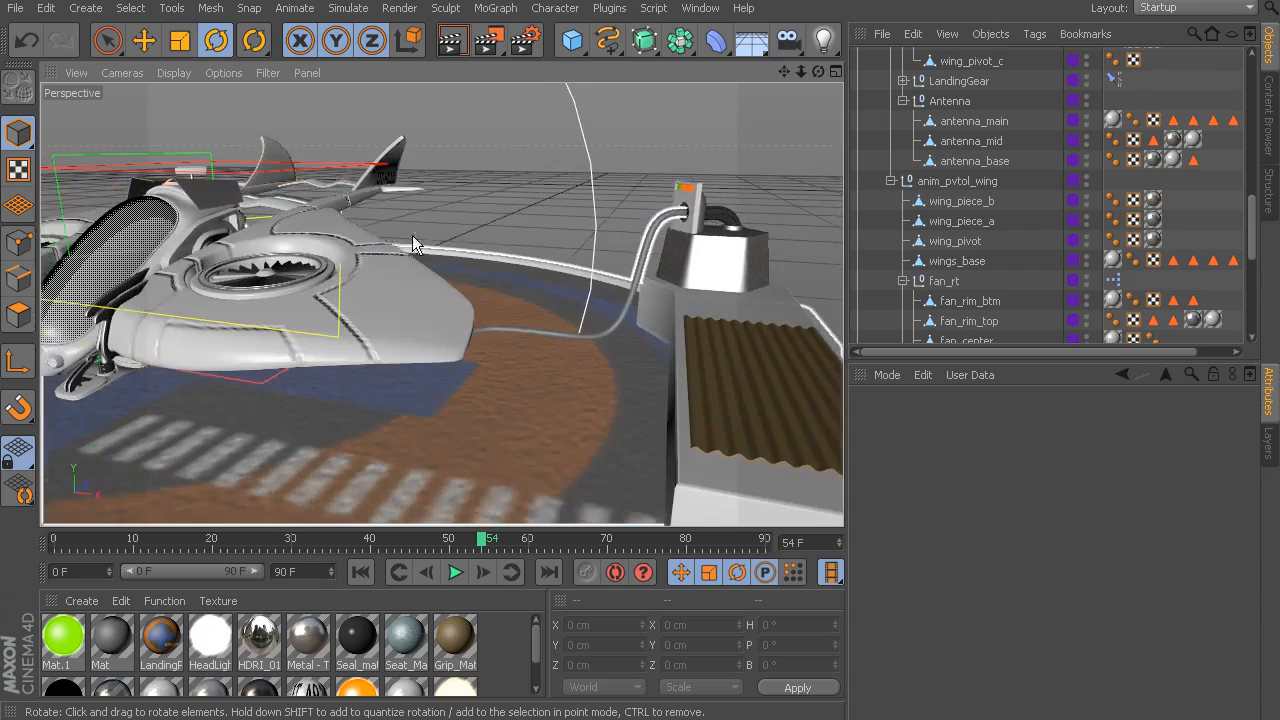
middle_click(465, 164)
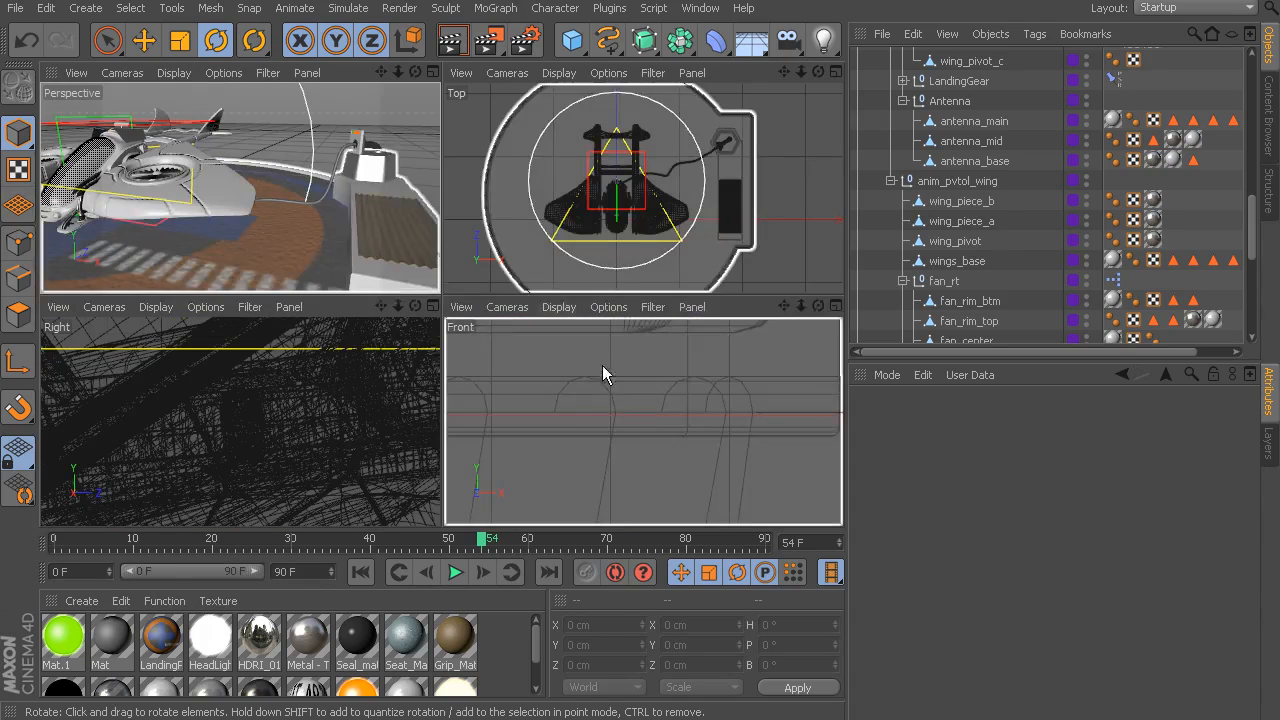
middle_click(618, 400)
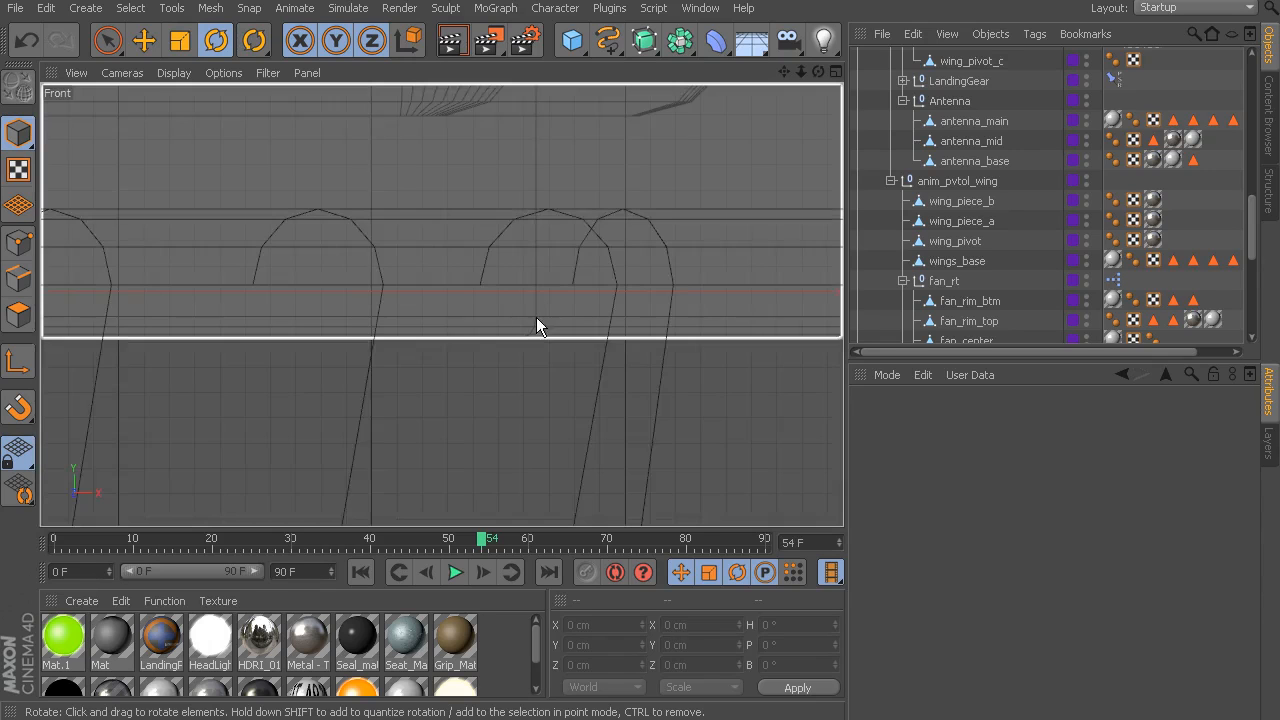
scroll(537, 315, up, 6)
scroll(477, 239, down, 5)
scroll(532, 274, up, 2)
scroll(572, 287, up, 1)
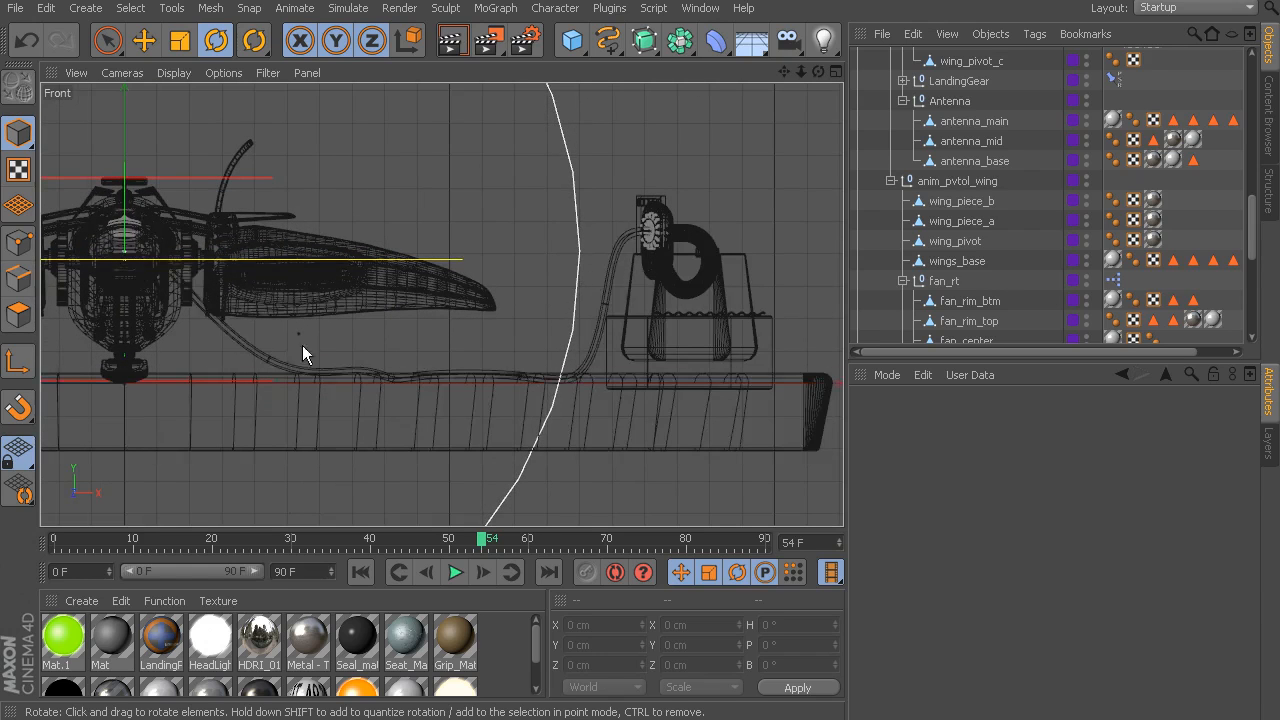
scroll(310, 295, up, 3)
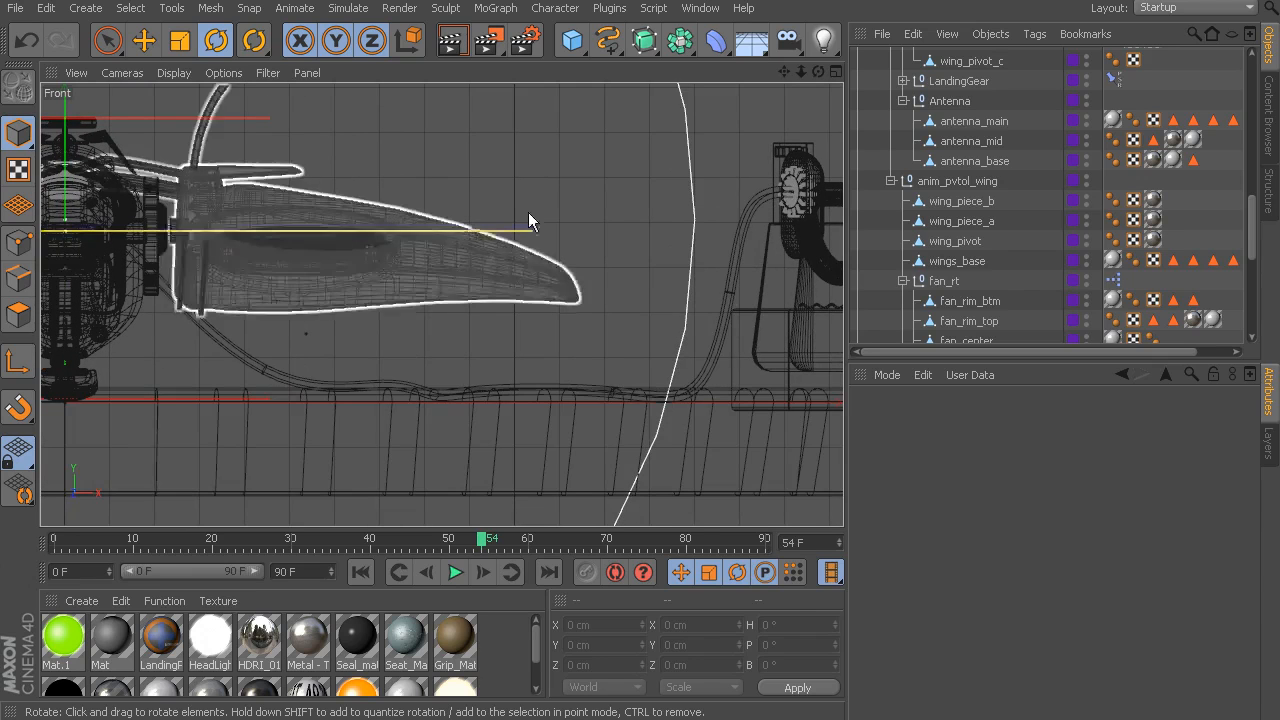
click(557, 9)
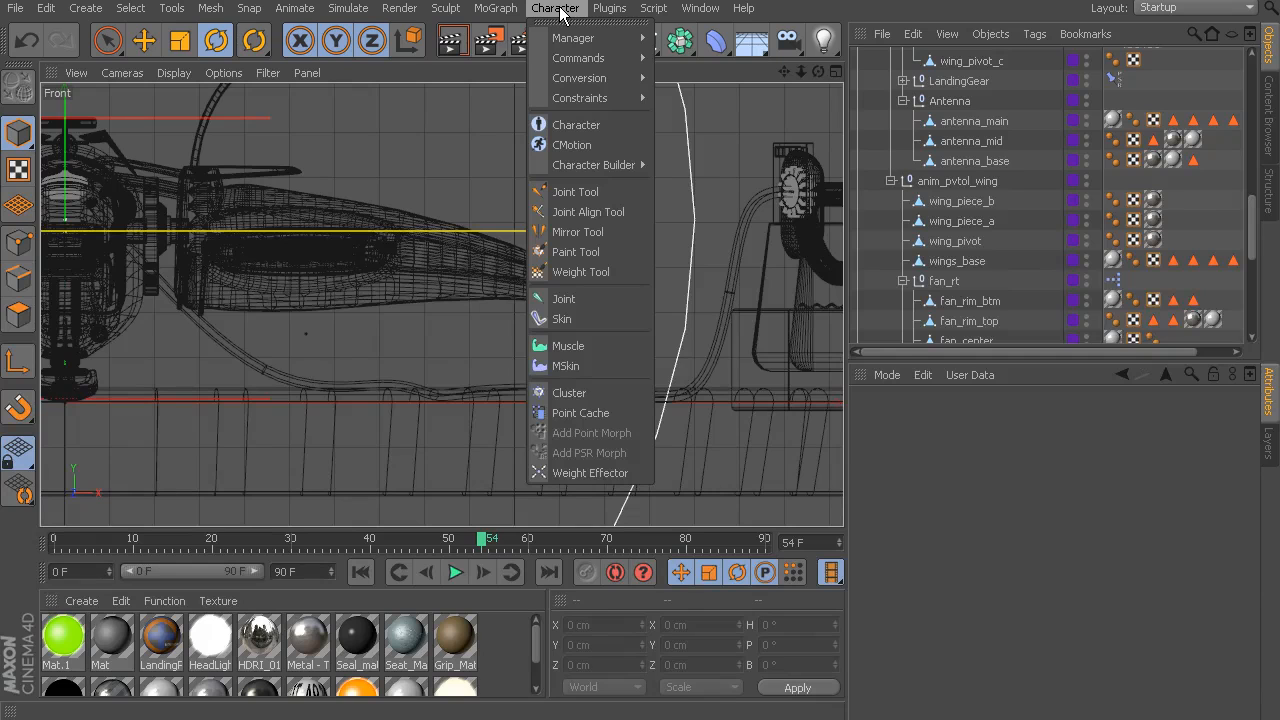
click(603, 194)
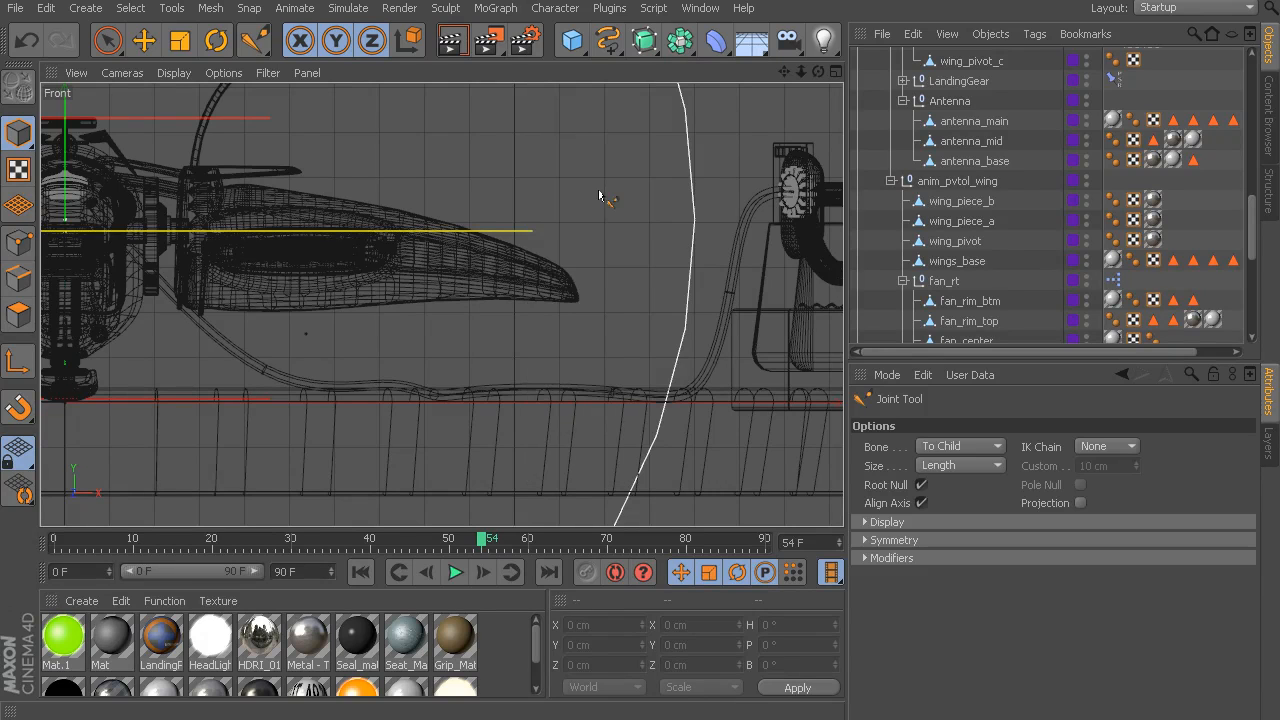
alt+middle_drag(563, 289, 430, 272)
scroll(430, 272, up, 3)
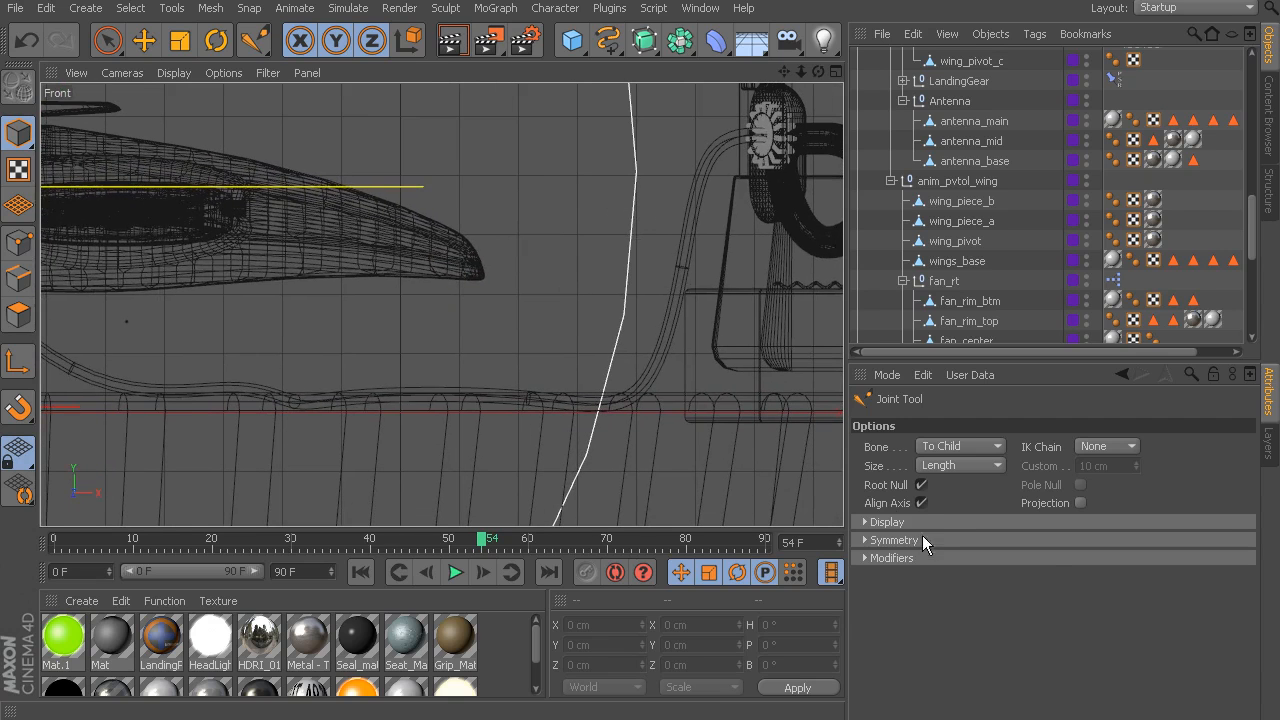
click(865, 558)
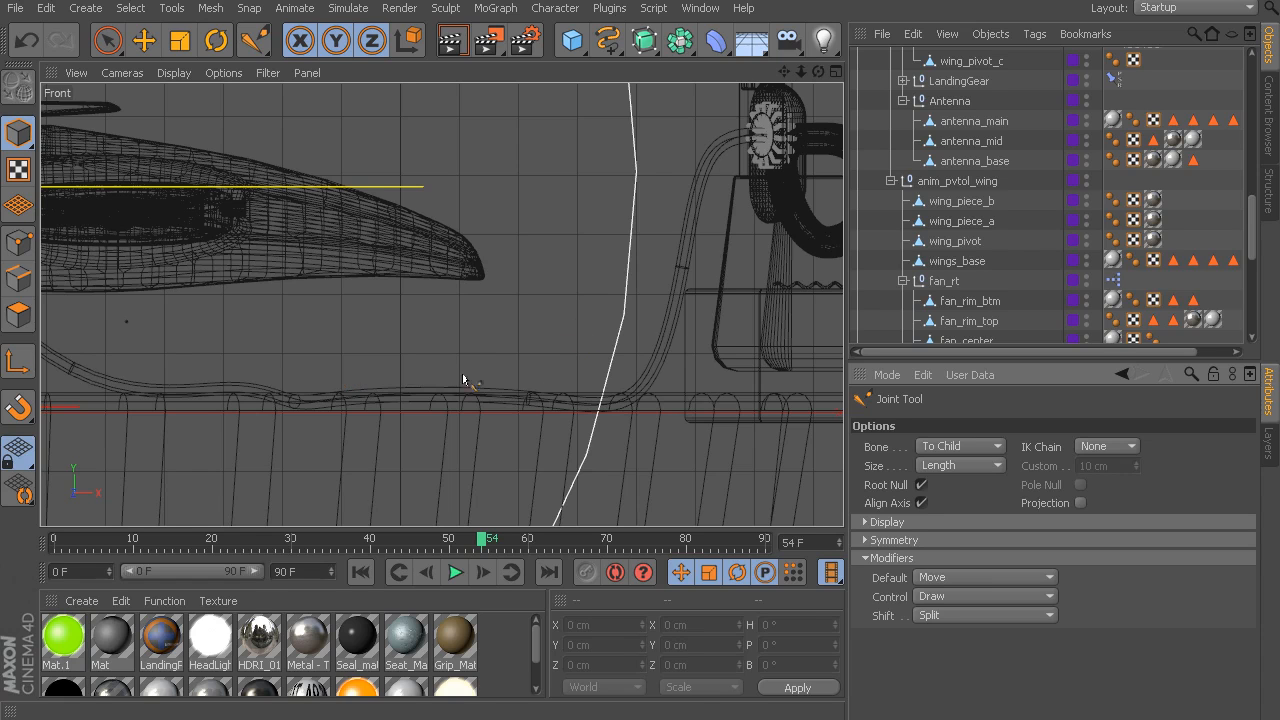
Draw a chain of 14 joints along the fuel hose in the front view, from the outlet down and across the platform floor.
alt+middle_drag(447, 340, 489, 345)
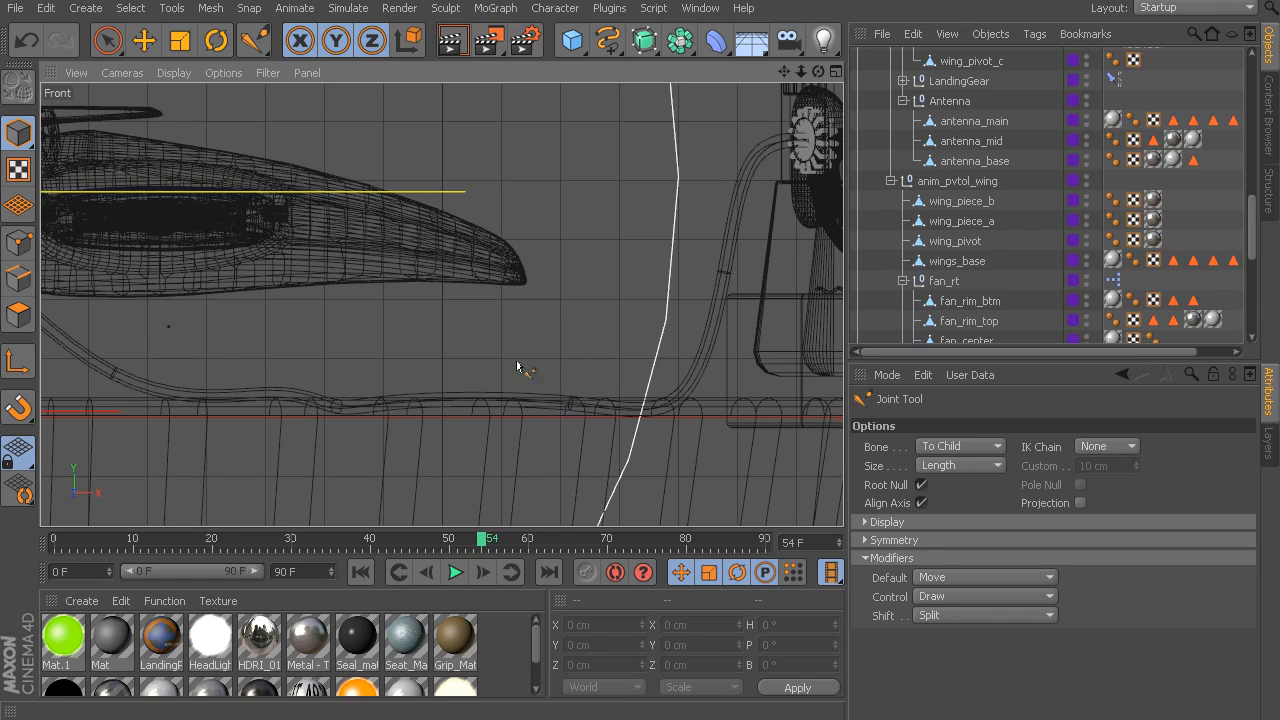
mouse_move(532, 340)
alt+middle_down()
mouse_move(443, 300)
mouse_move(517, 343)
mouse_move(522, 333)
alt+middle_up()
alt+middle_drag(686, 209, 538, 270)
alt+right_drag(538, 270, 561, 272)
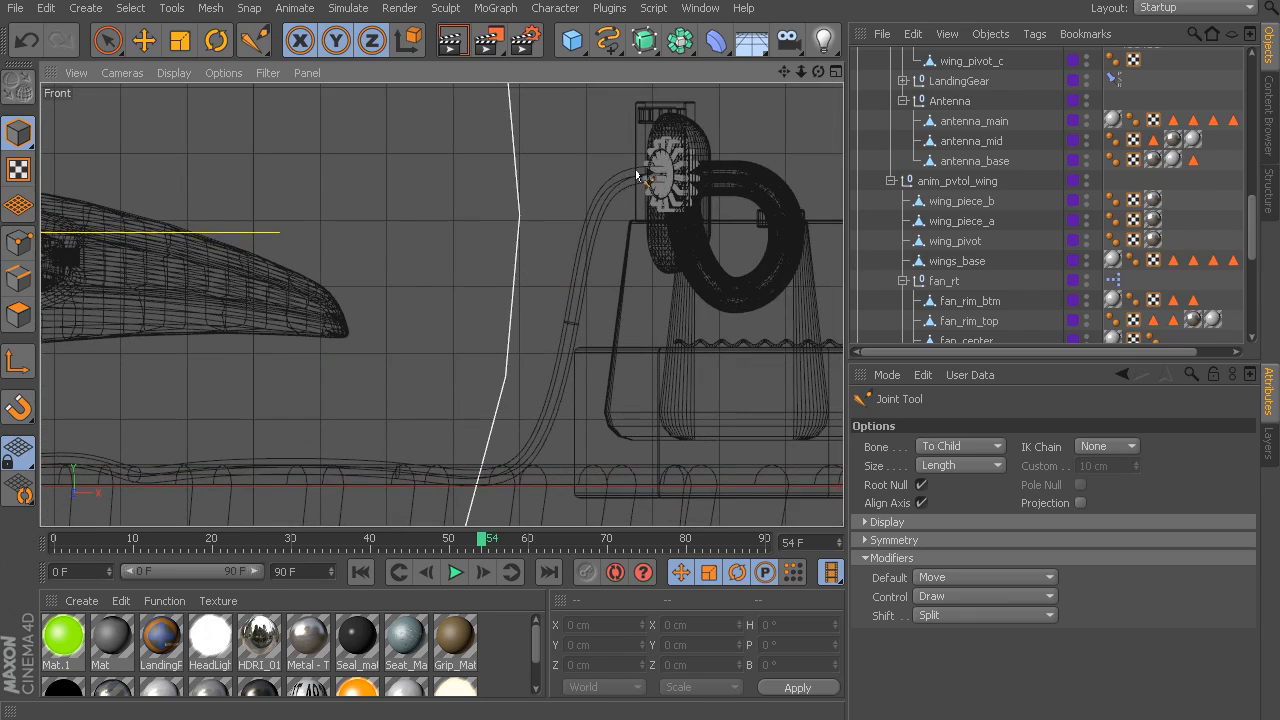
ctrl+click(637, 173)
ctrl+click(619, 183)
ctrl+click(600, 205)
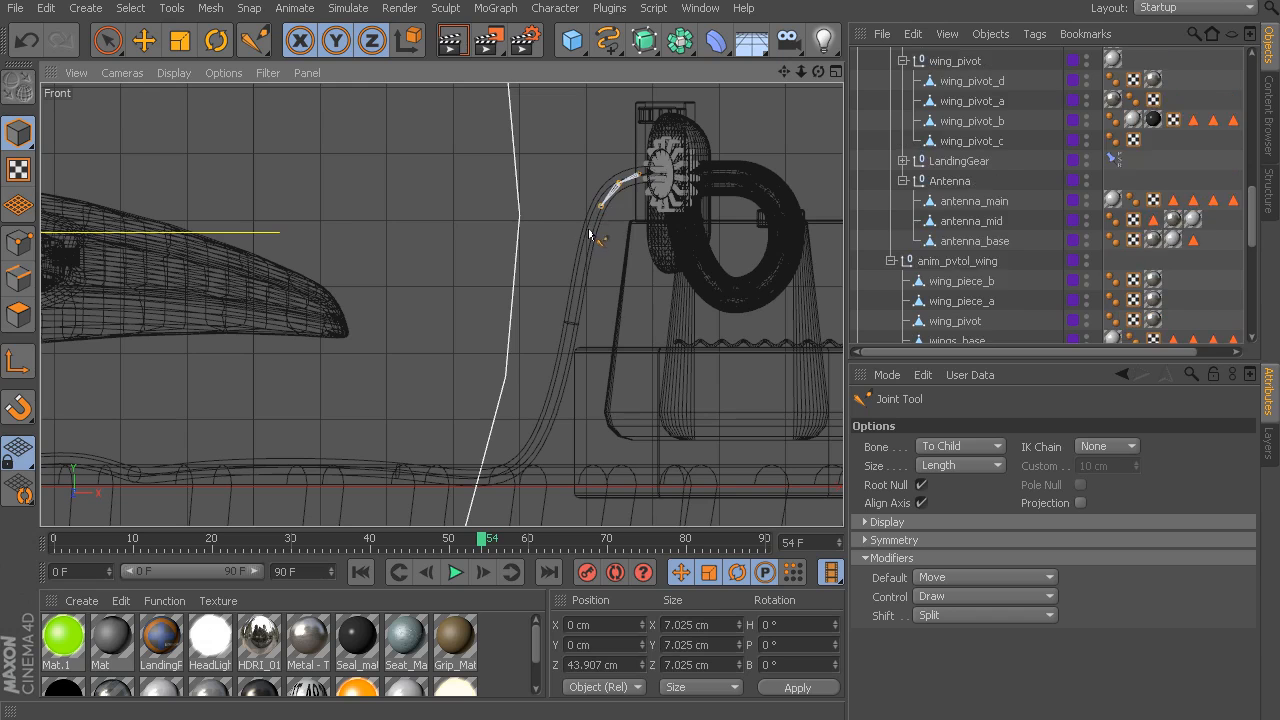
ctrl+click(591, 236)
ctrl+click(584, 278)
ctrl+click(573, 330)
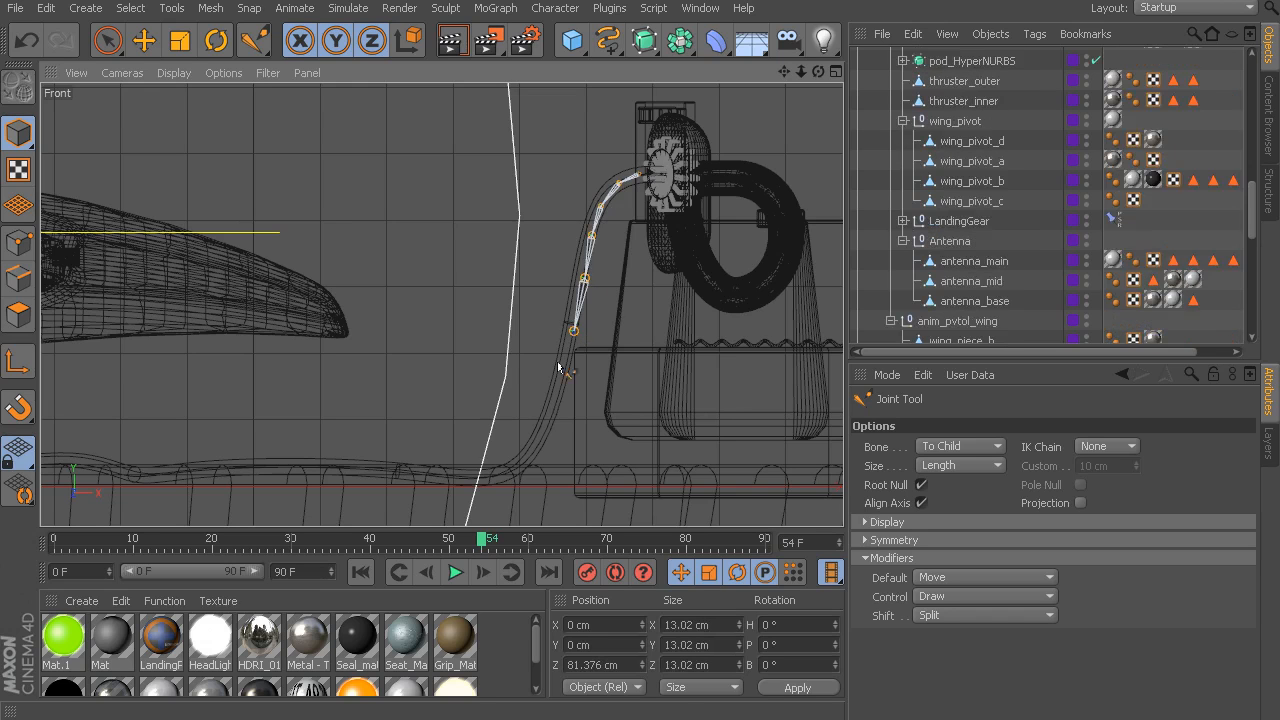
ctrl+click(554, 385)
ctrl+click(544, 418)
ctrl+click(529, 451)
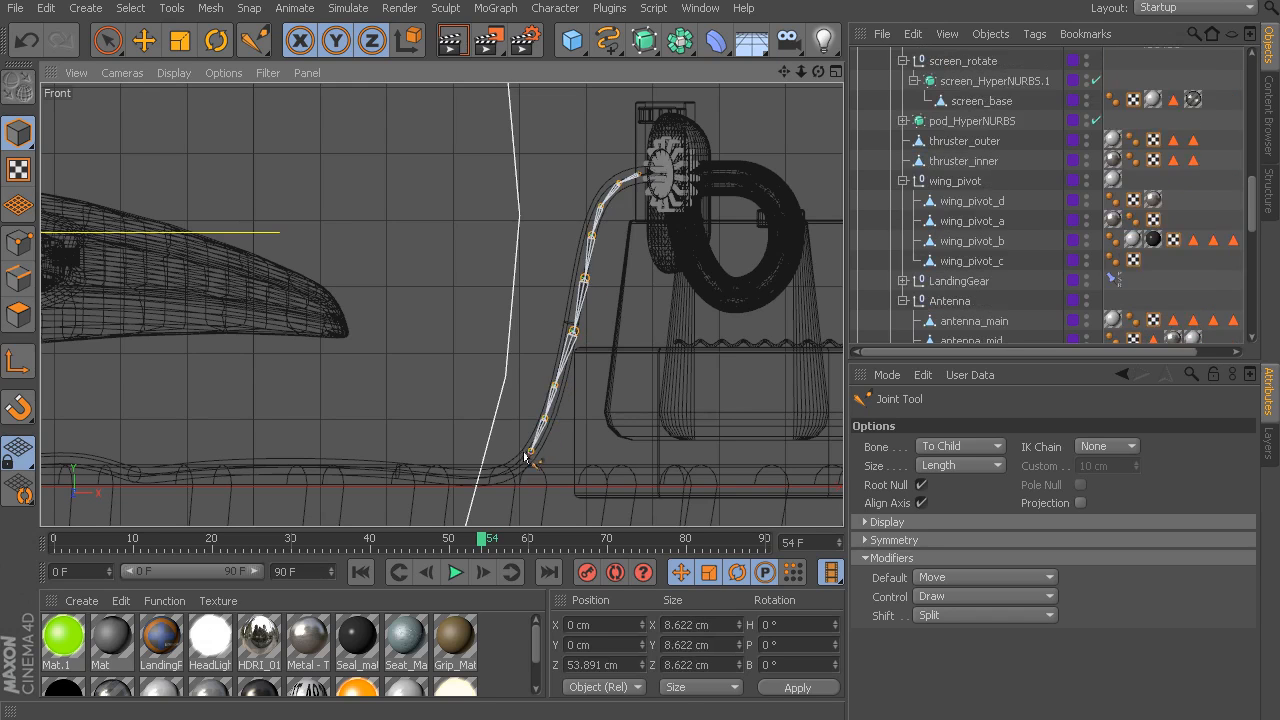
ctrl+click(491, 475)
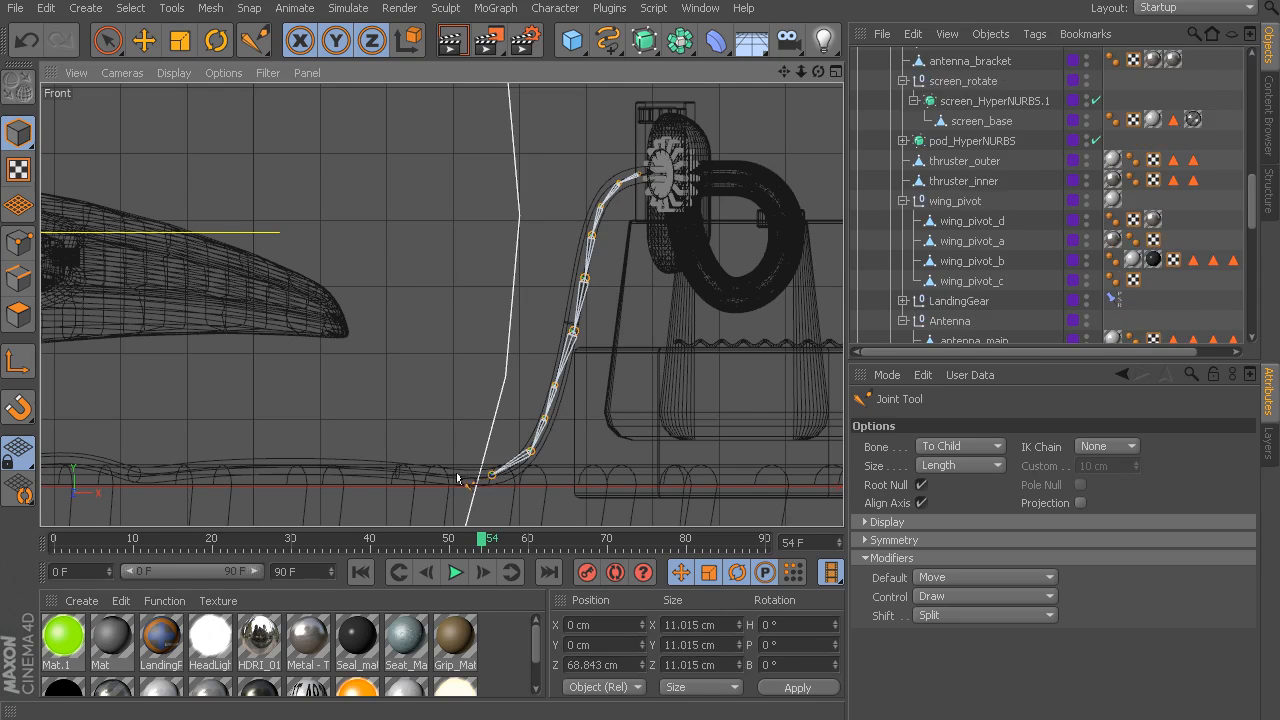
ctrl+click(461, 476)
ctrl+click(416, 474)
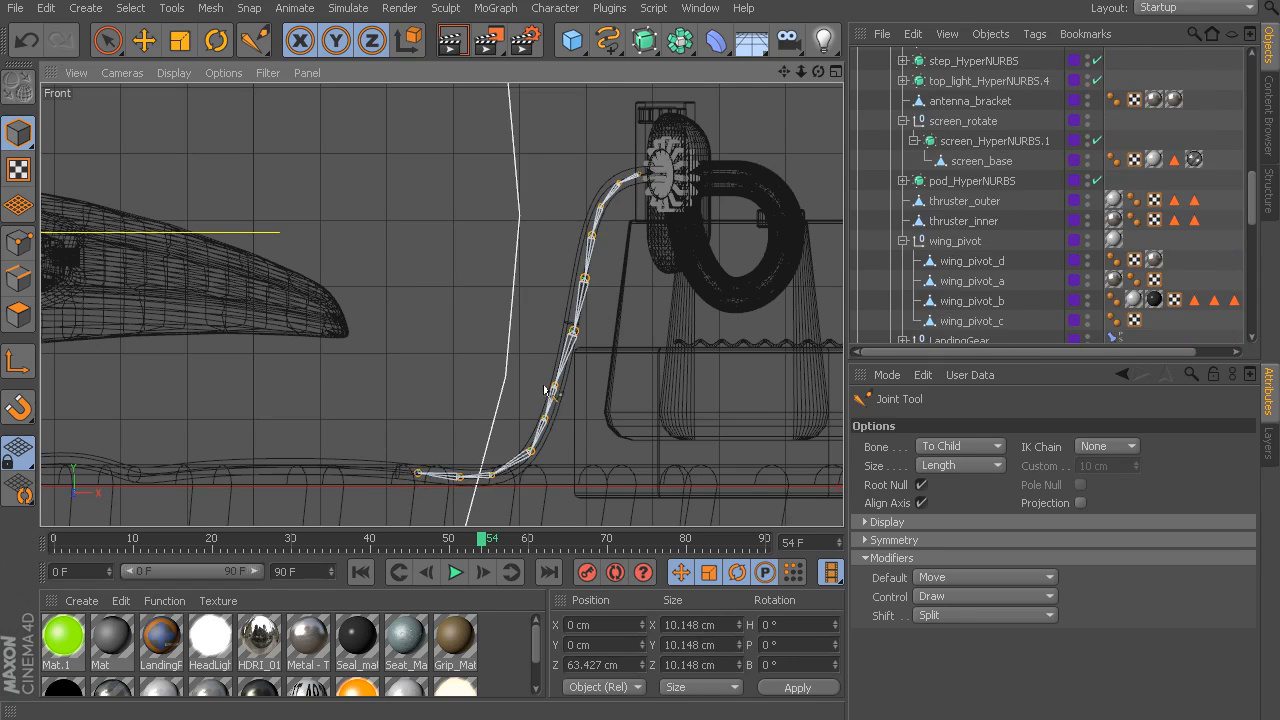
alt+middle_drag(340, 410, 392, 394)
ctrl+click(443, 457)
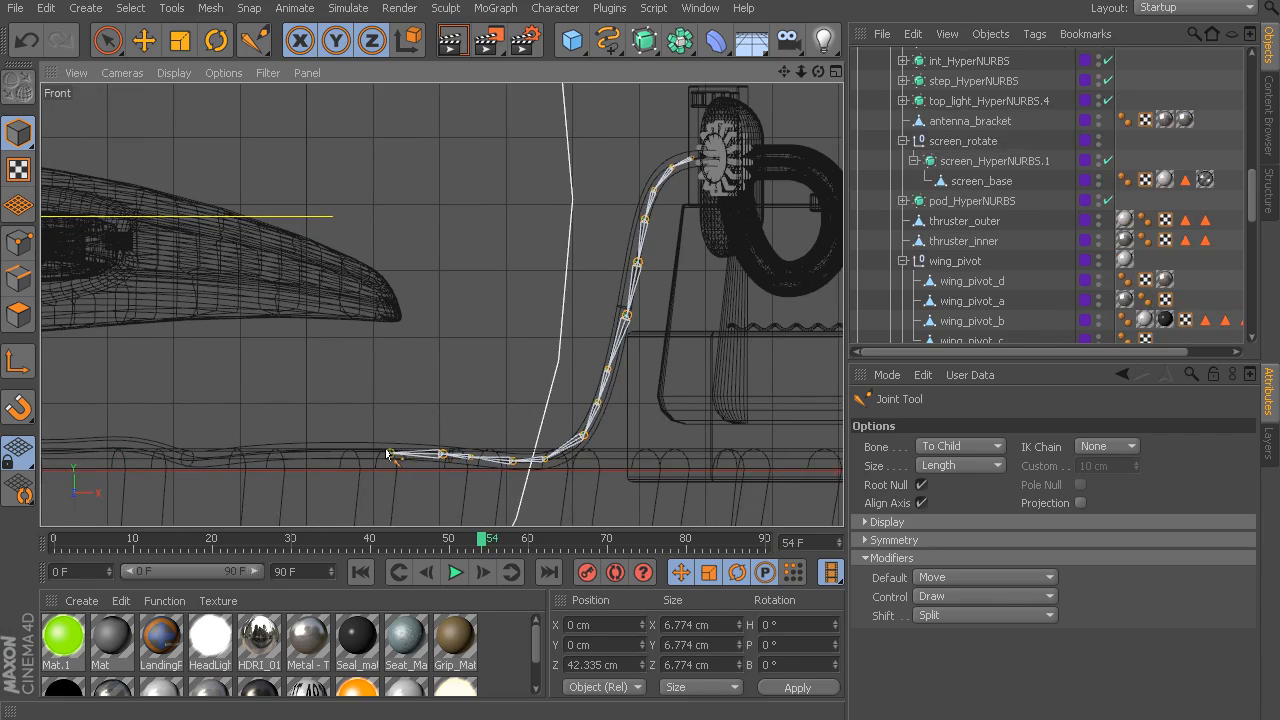
ctrl+click(389, 455)
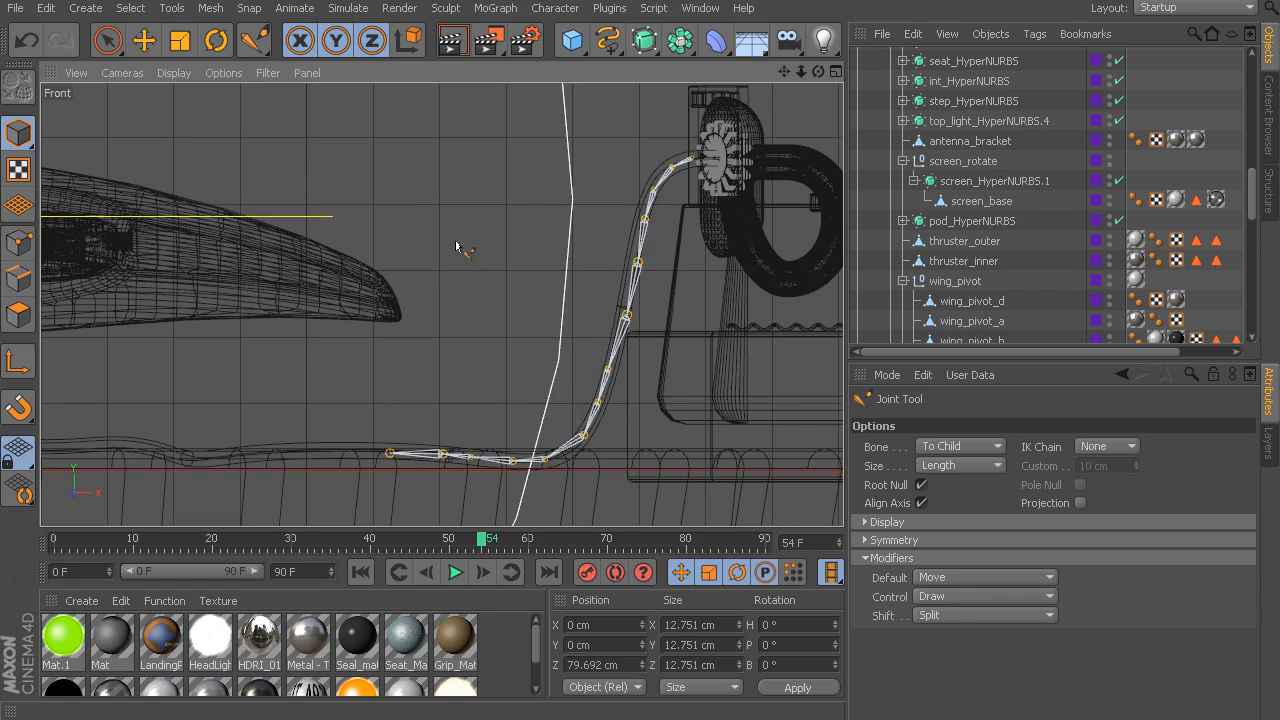
key(space)
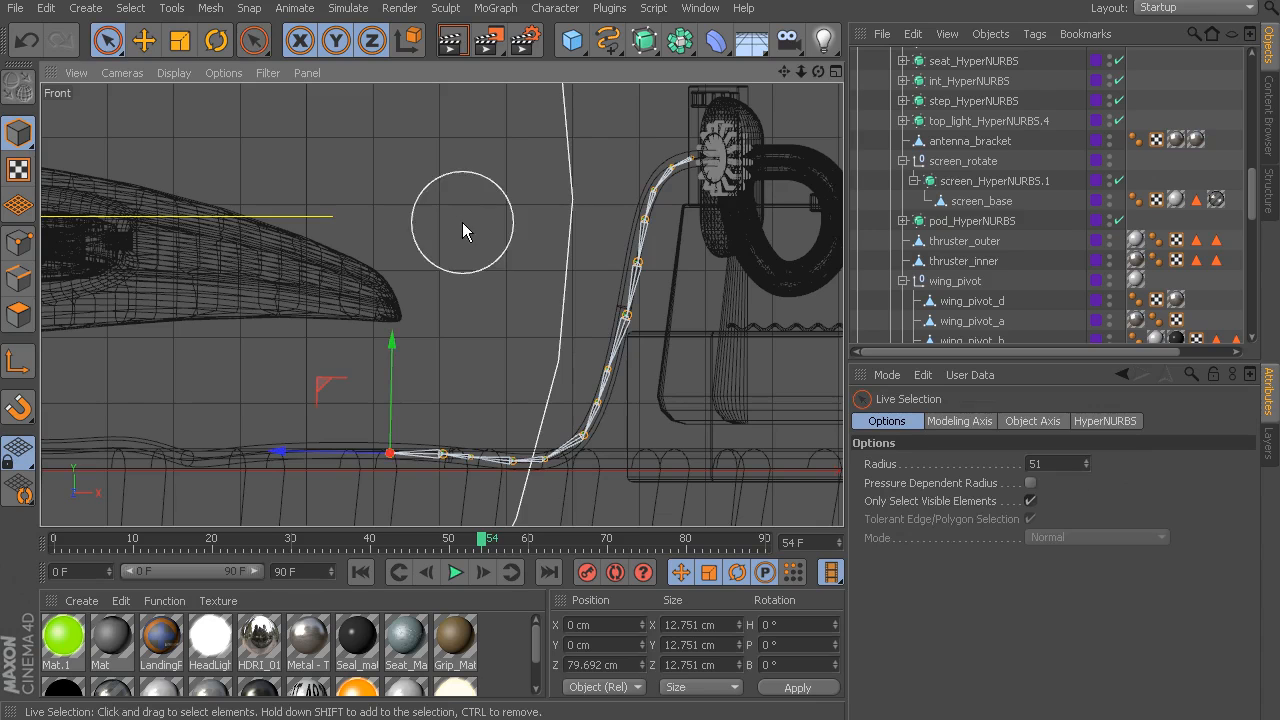
Move the joint chain's Root null along Z to about 1126 cm so it starts at the hose's outlet end.
middle_click(452, 232)
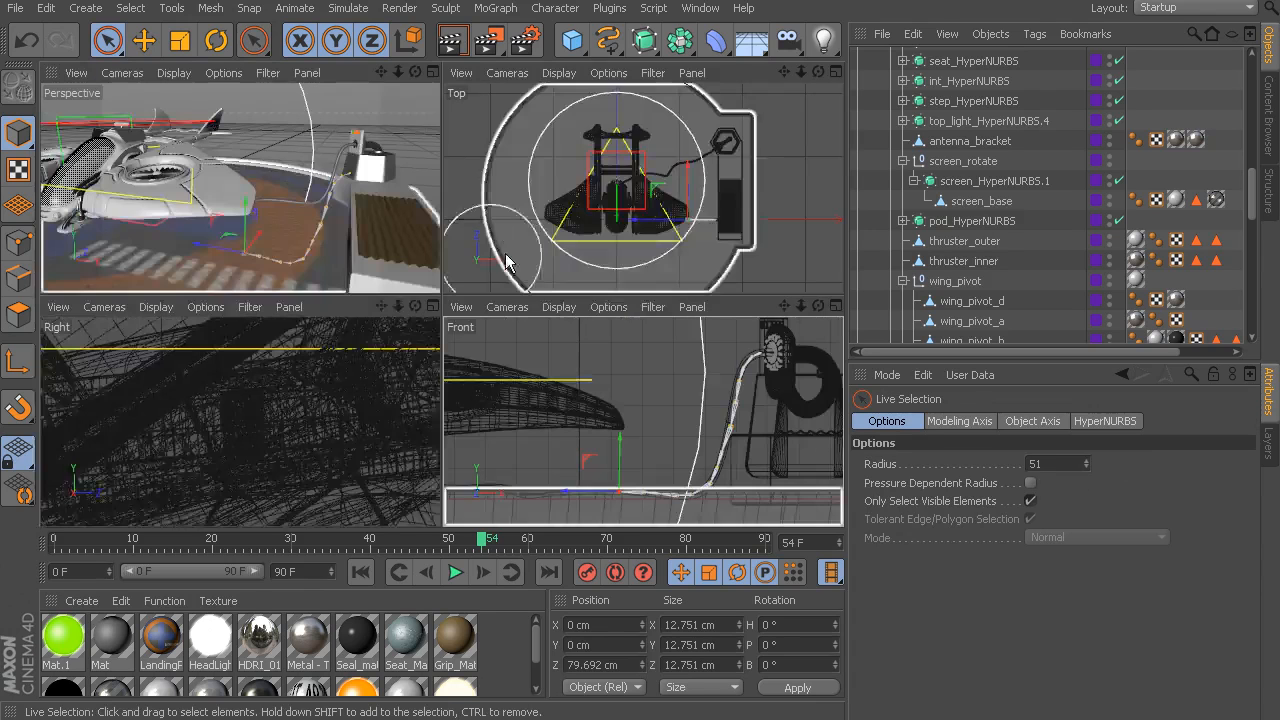
middle_click(328, 110)
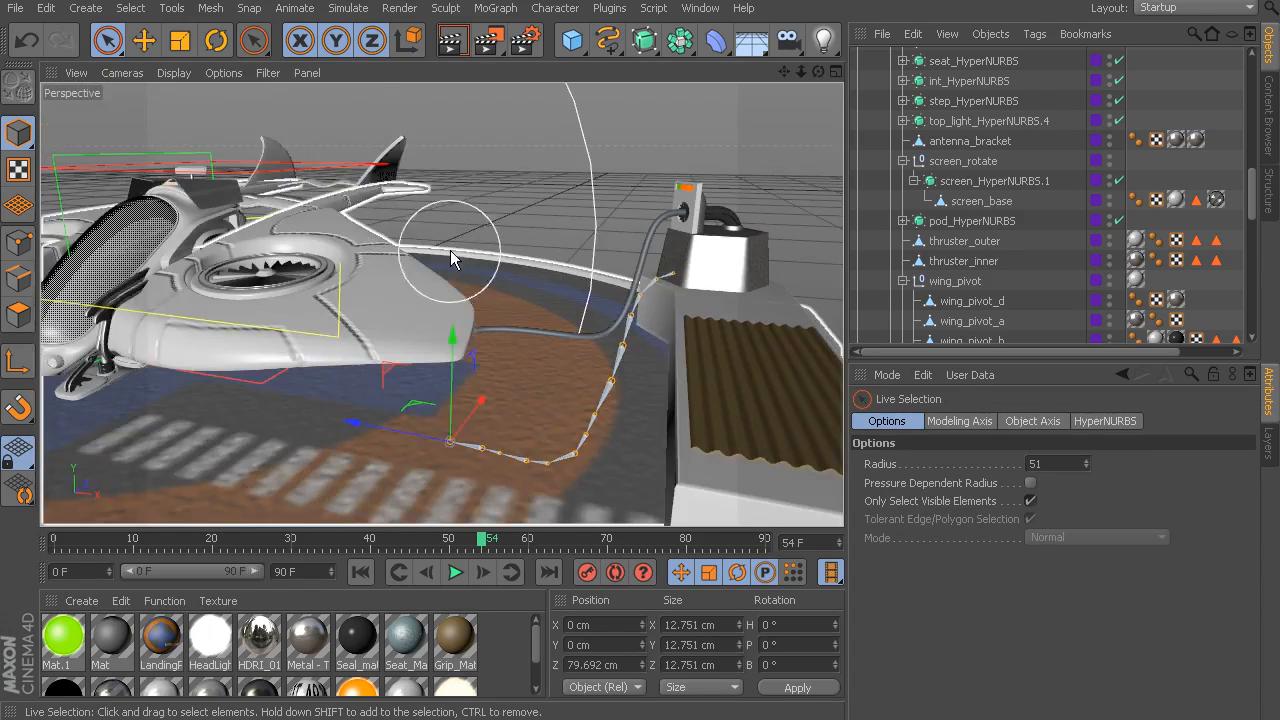
mouse_move(549, 262)
alt+mouse_down()
mouse_move(528, 291)
mouse_move(428, 309)
mouse_move(408, 345)
mouse_move(487, 294)
mouse_move(357, 413)
alt+mouse_up()
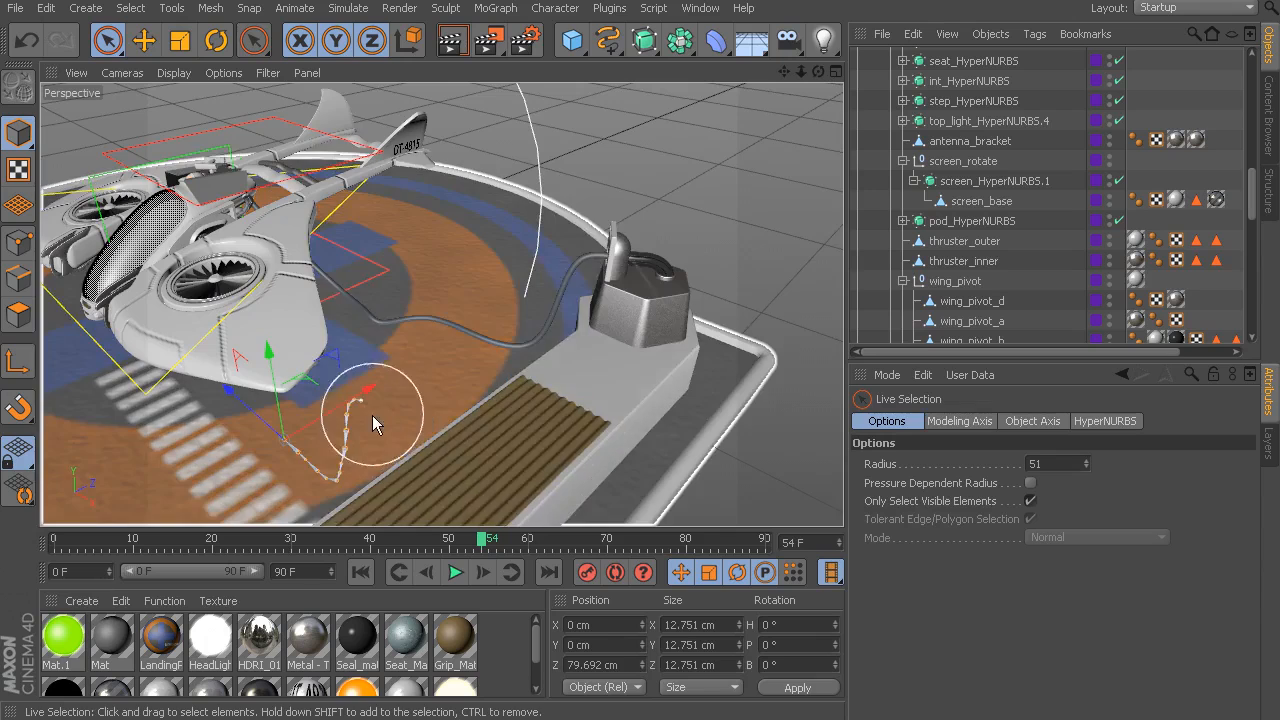
alt+drag(558, 286, 447, 389)
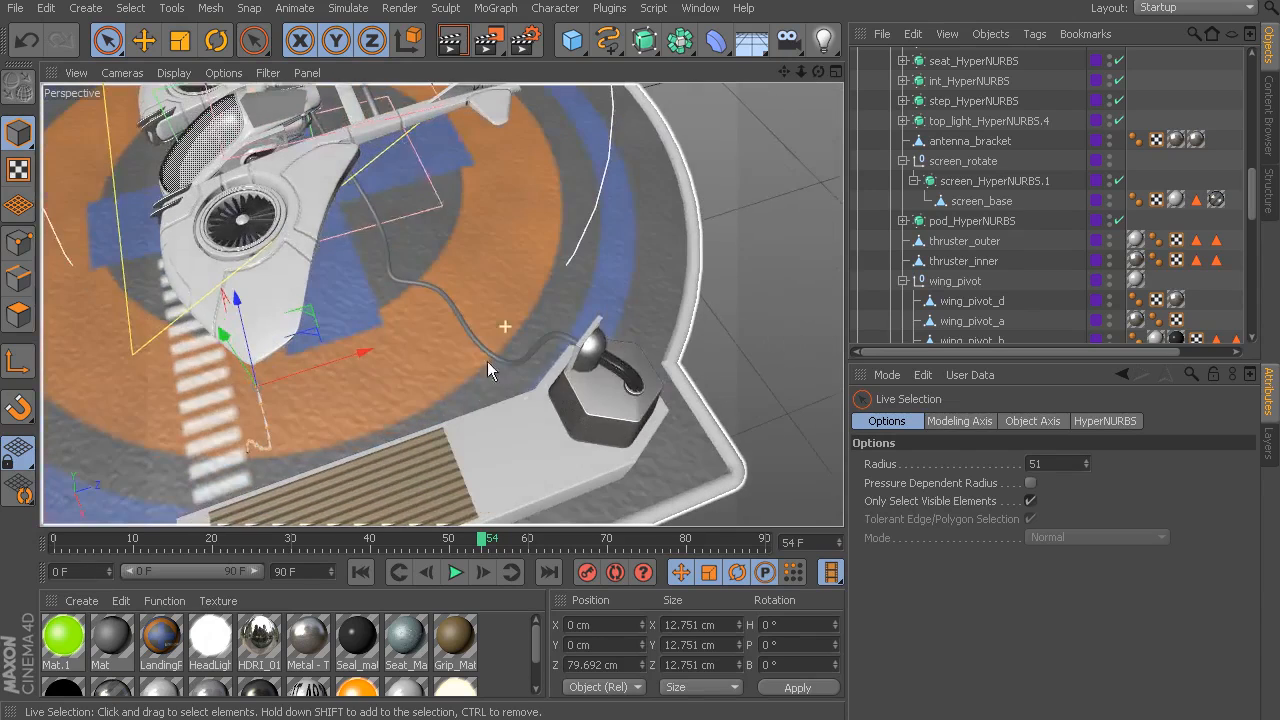
alt+drag(425, 271, 420, 234)
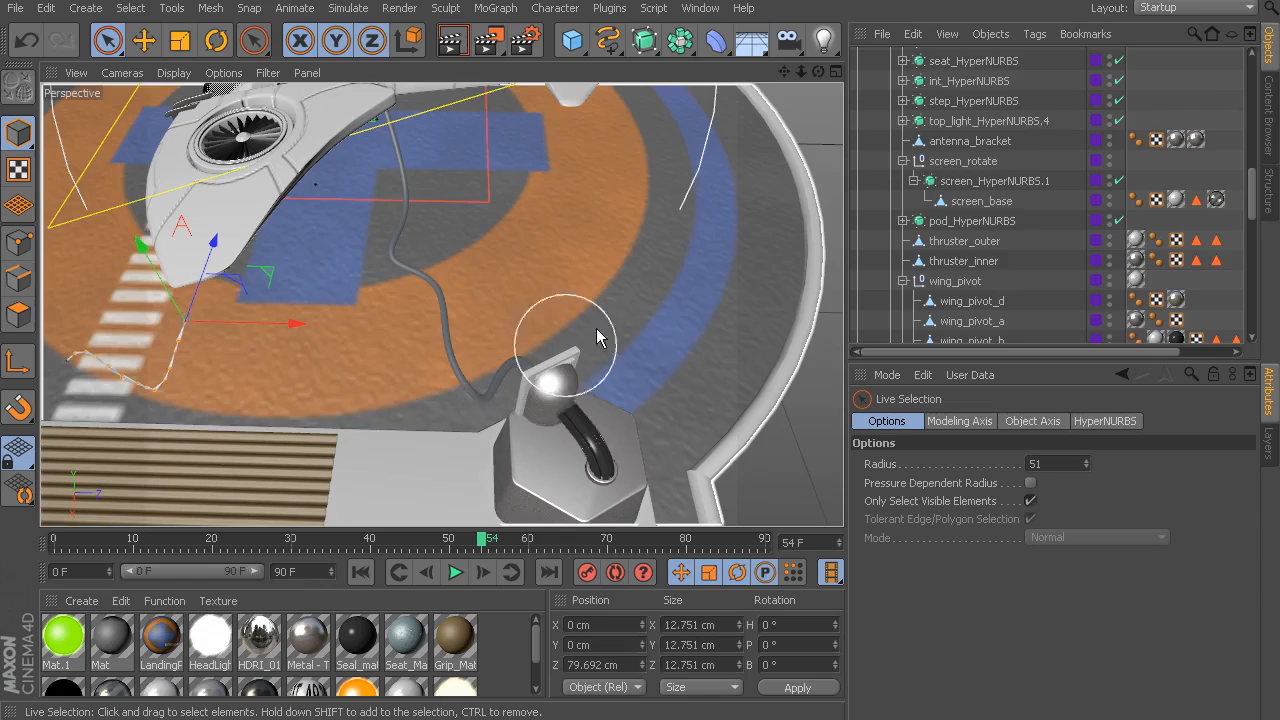
scroll(1029, 136, up, 10)
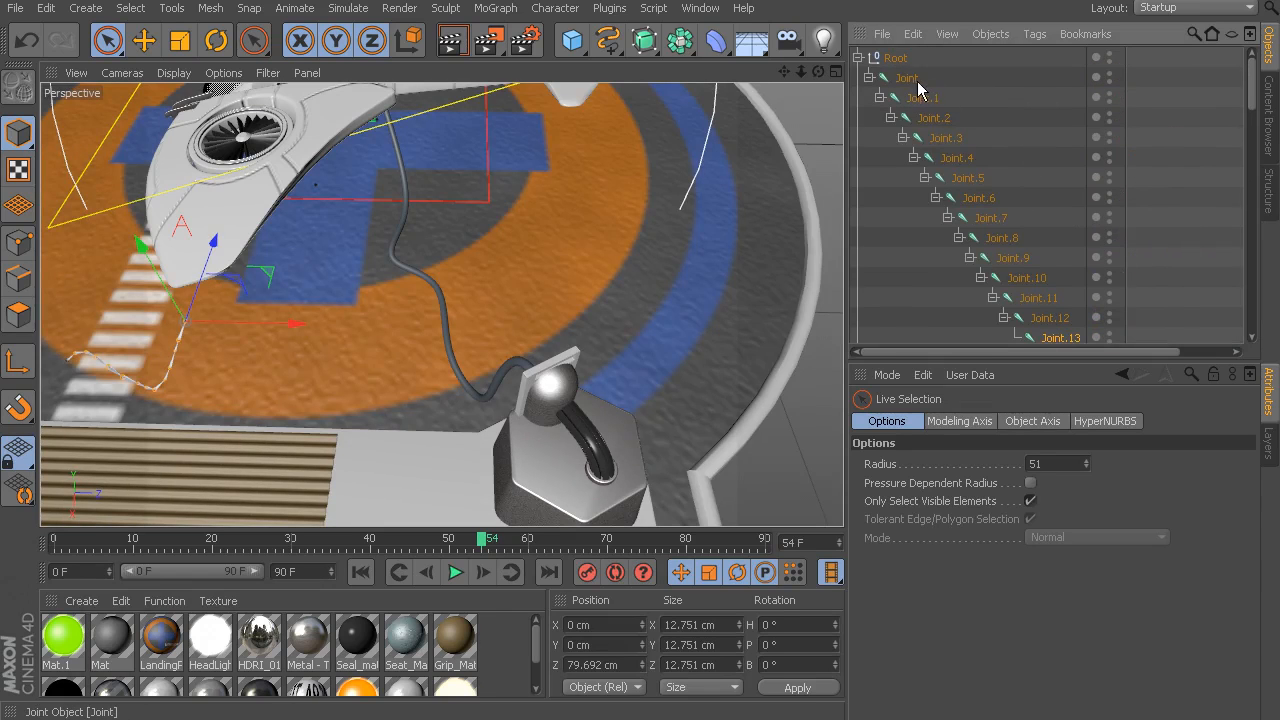
click(908, 80)
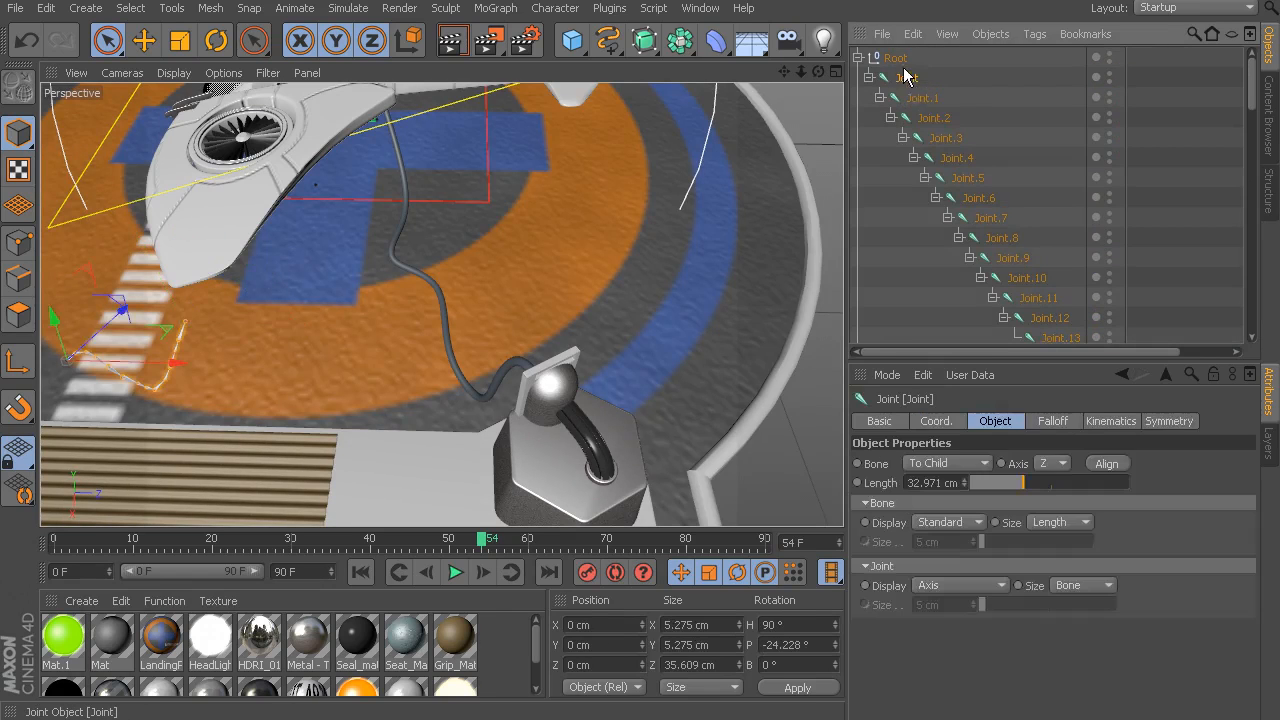
click(900, 62)
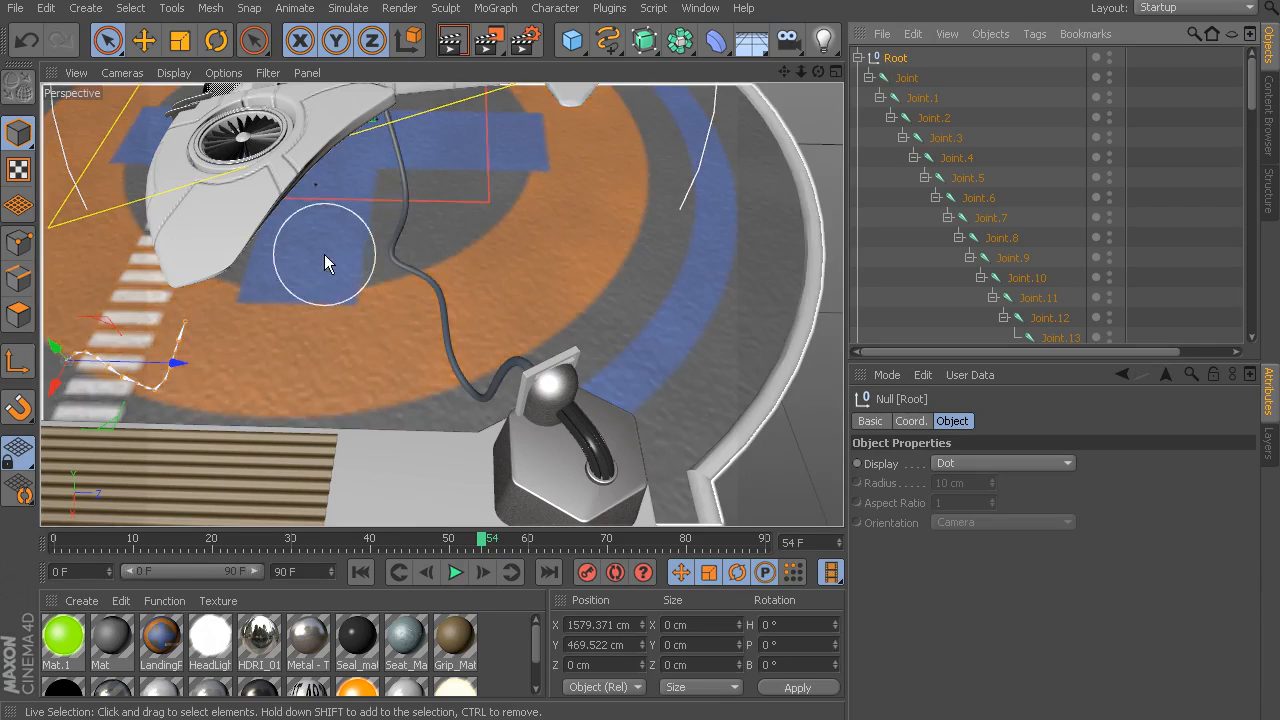
scroll(350, 247, up, 2)
scroll(258, 328, up, 2)
drag(261, 336, 728, 363)
scroll(495, 300, up, 3)
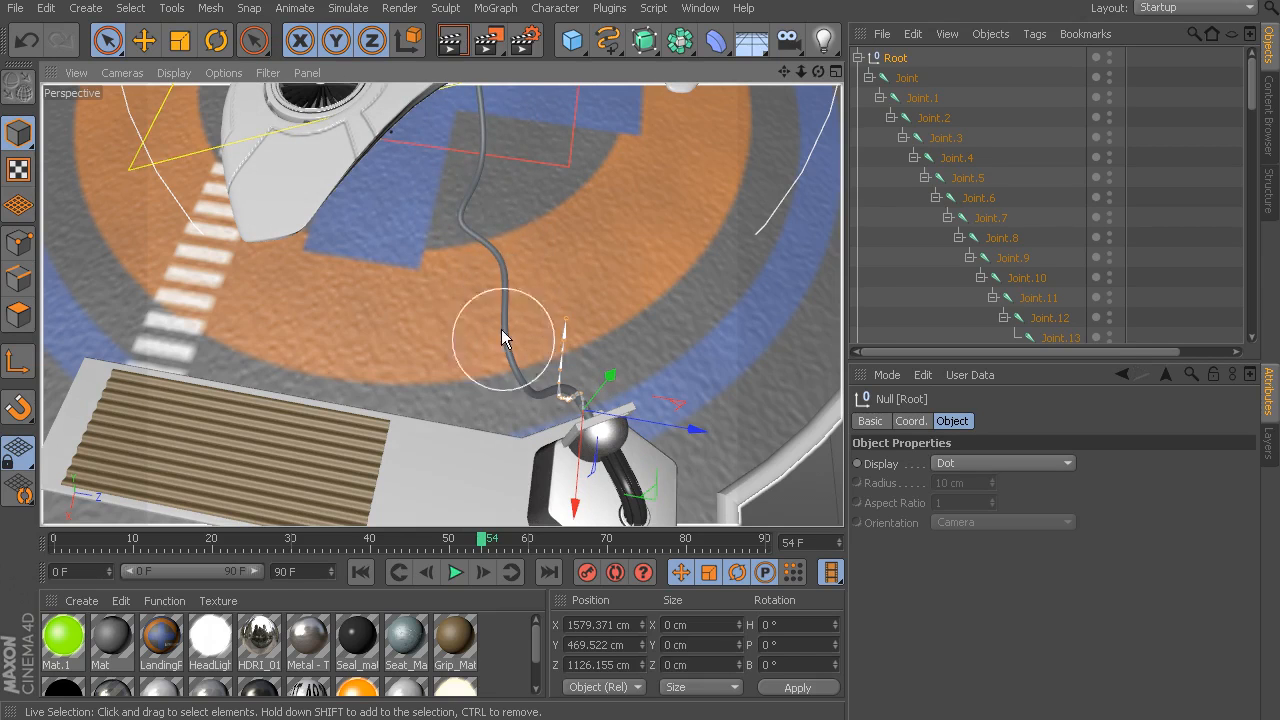
Delete the Root null together with all of its child joints.
mouse_move(480, 225)
alt+mouse_down()
mouse_move(421, 326)
mouse_move(540, 290)
mouse_move(523, 279)
mouse_move(615, 246)
alt+mouse_up()
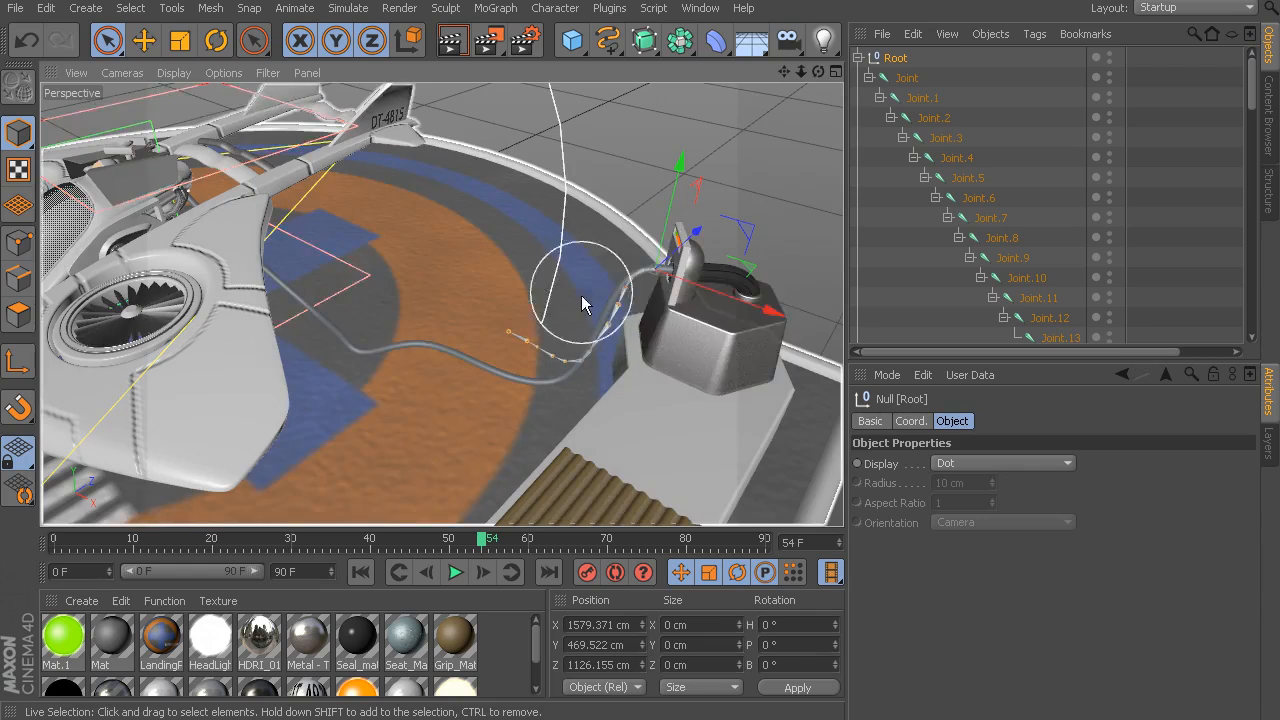
middle_click(897, 62)
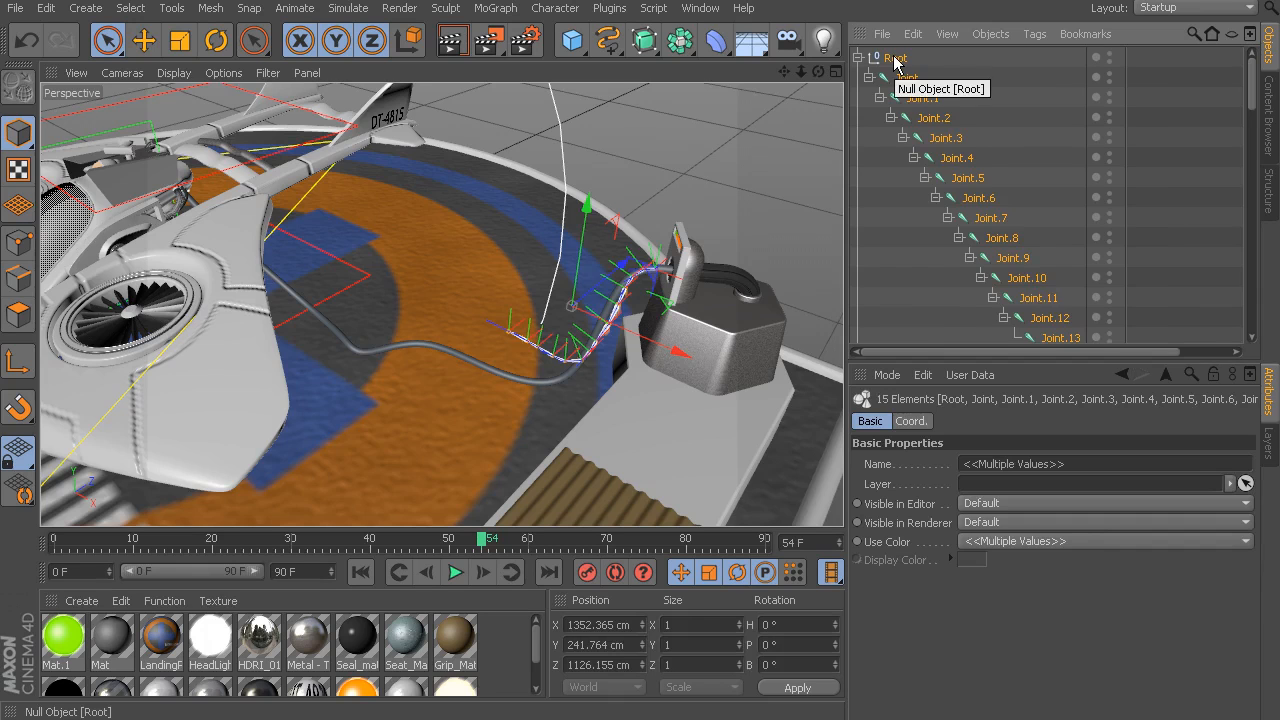
key(Delete)
Switch to Rectangle Selection and select the fuel hose sweep object in the perspective view.
alt+middle_drag(612, 236, 580, 247)
alt+drag(580, 247, 564, 178)
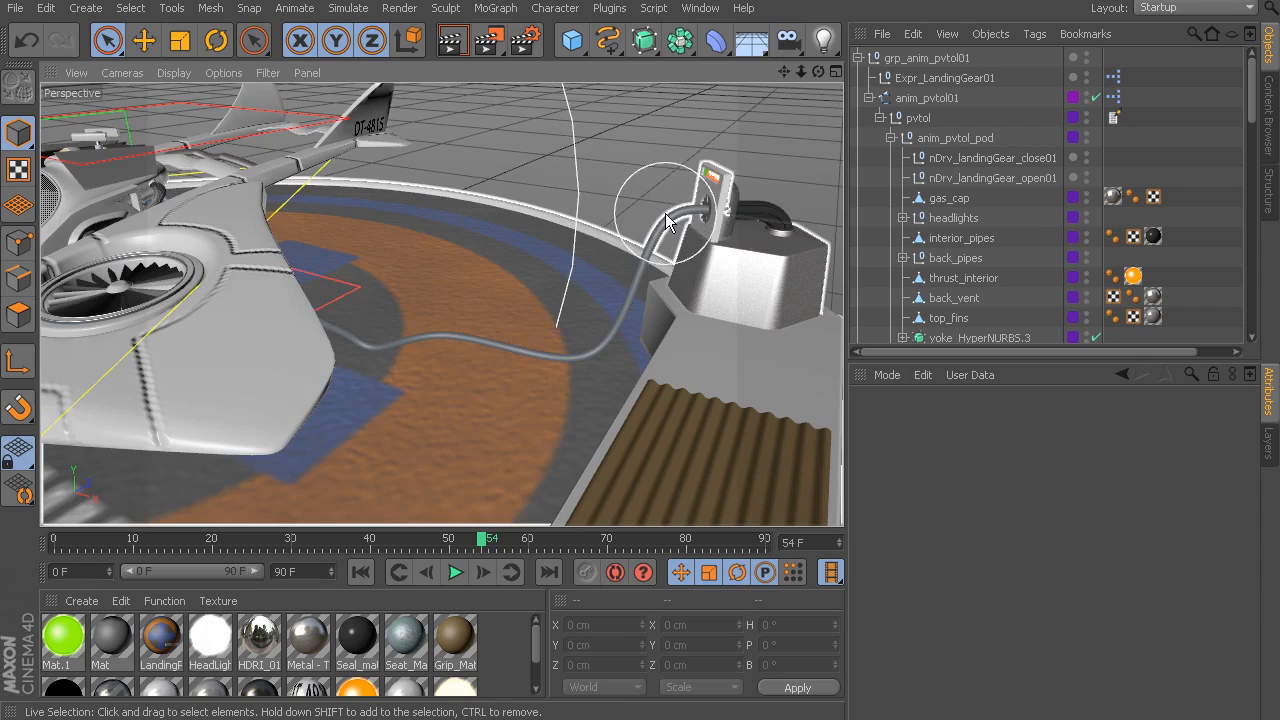
click(666, 214)
alt+drag(672, 203, 650, 168)
drag(108, 42, 205, 103)
click(651, 172)
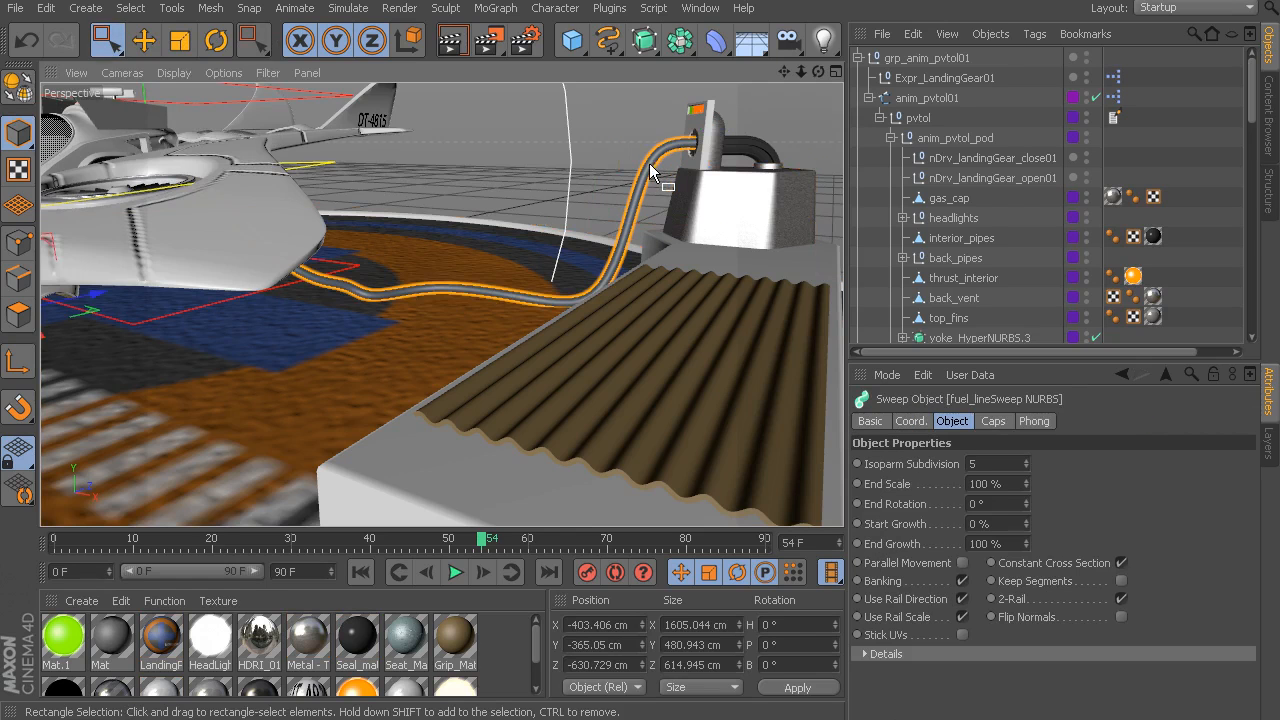
Reveal the selected fuel_lineSweep NURBS in the object hierarchy, along with the other objects in its fuel_line group.
alt+drag(607, 152, 655, 187)
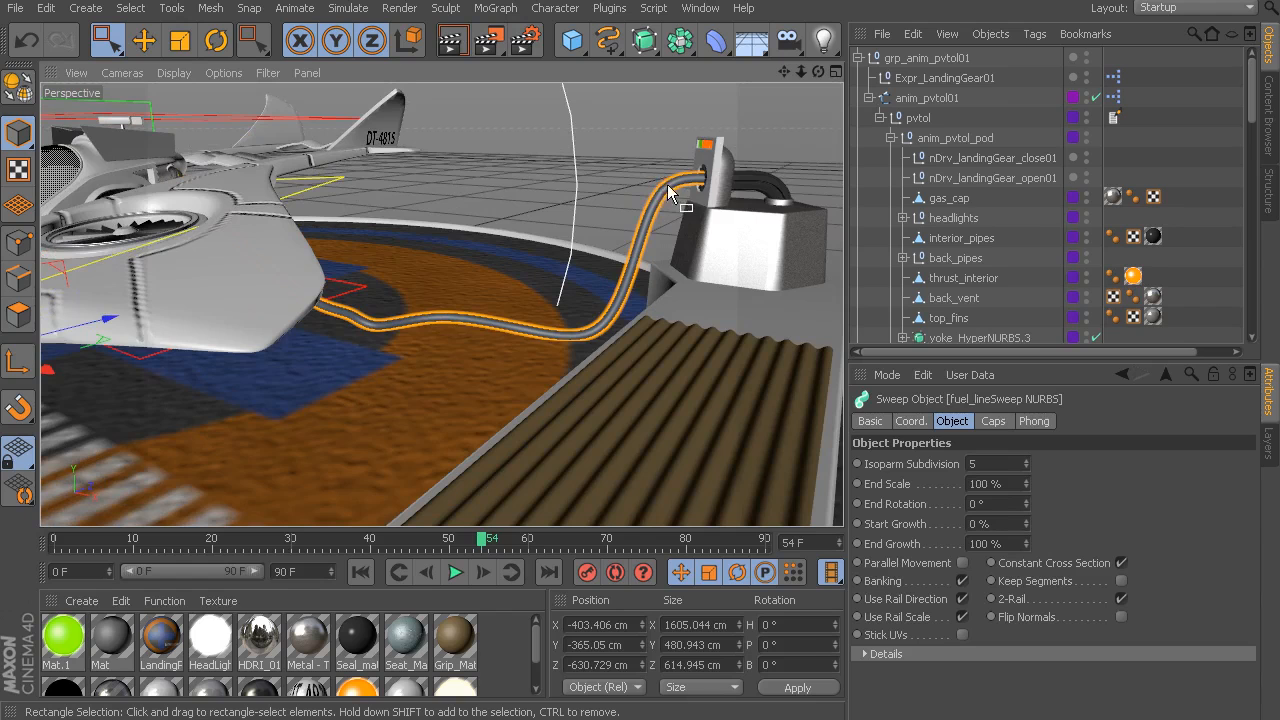
click(947, 34)
click(1023, 182)
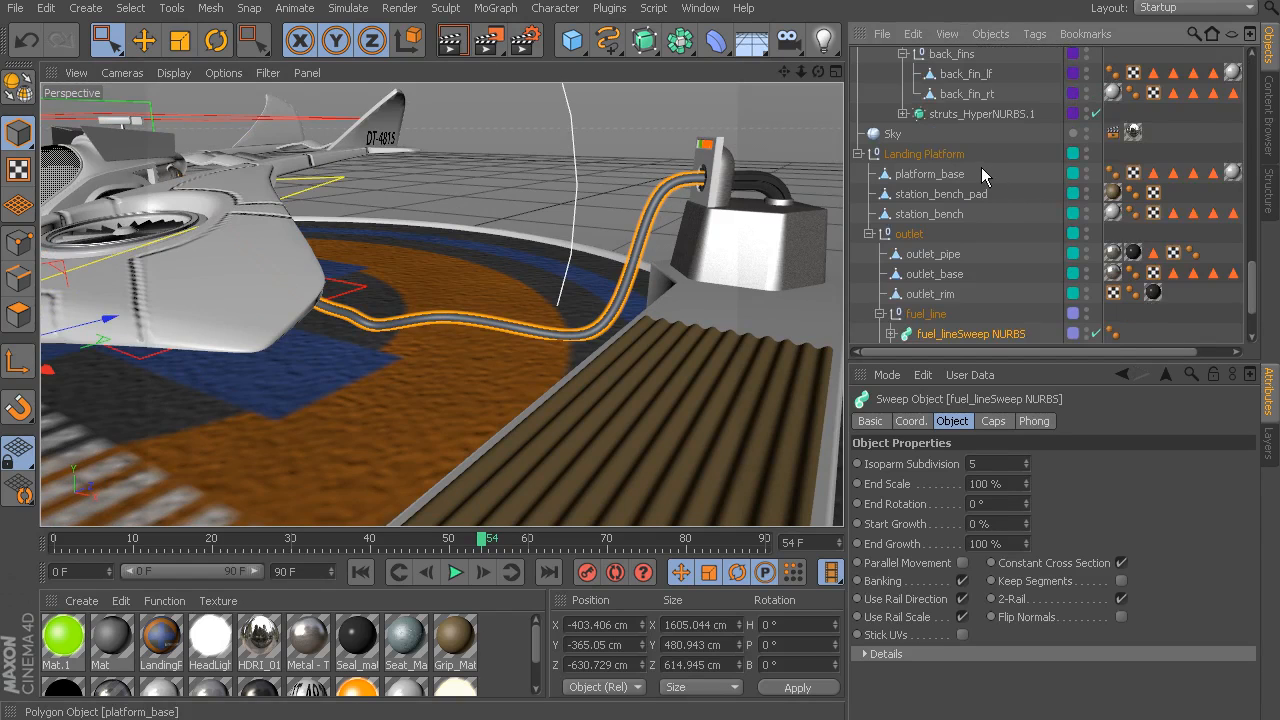
scroll(982, 174, down, 3)
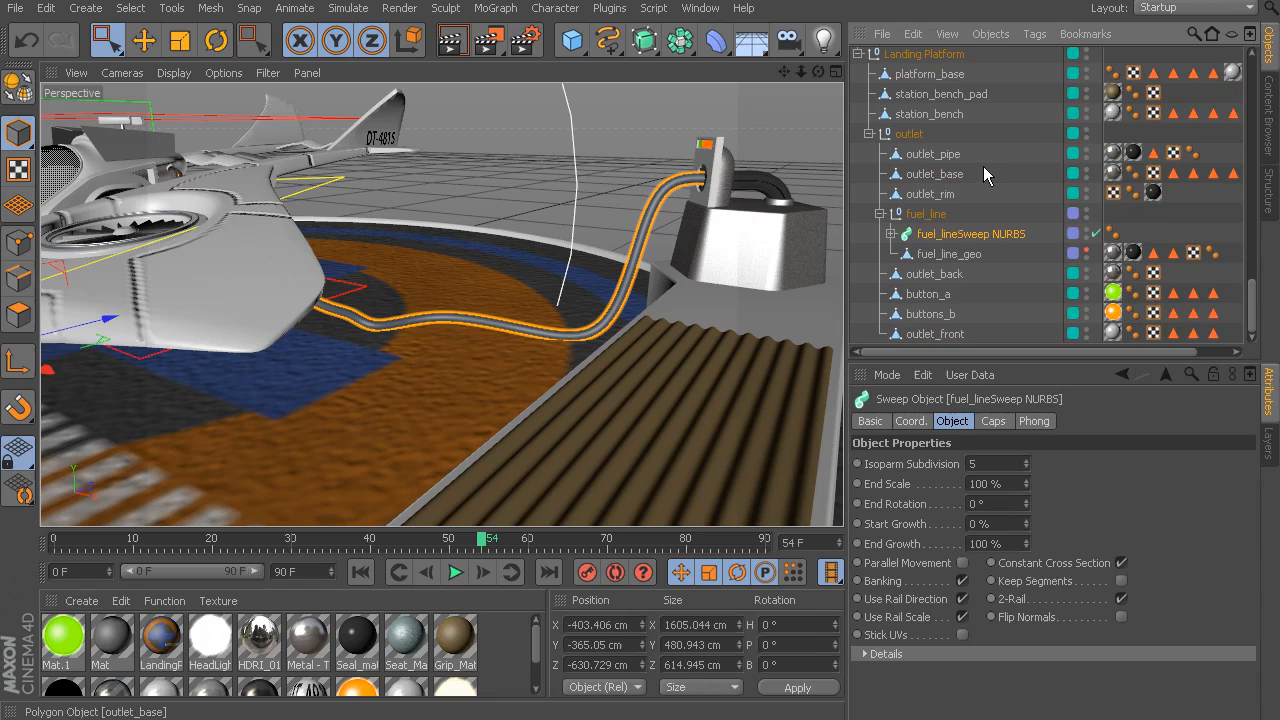
Examine the fuel_line group and the Circle and fuel_line_spline children inside its sweep object.
click(929, 216)
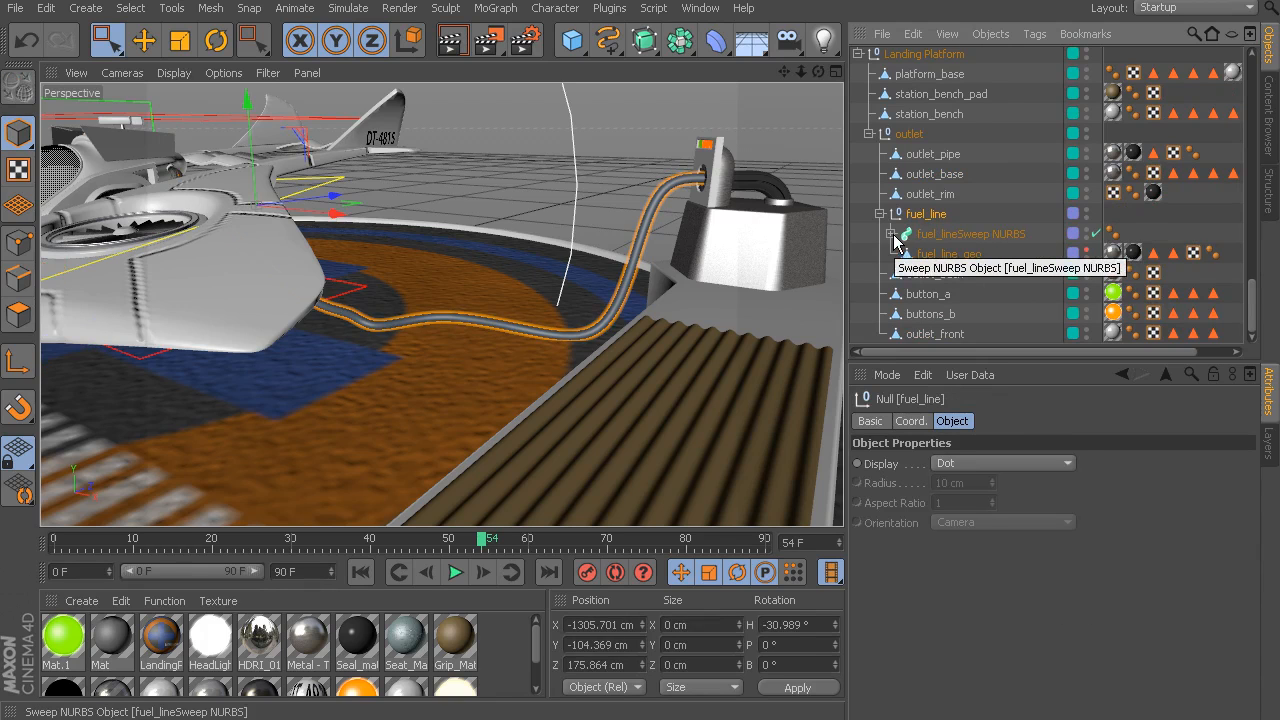
click(891, 236)
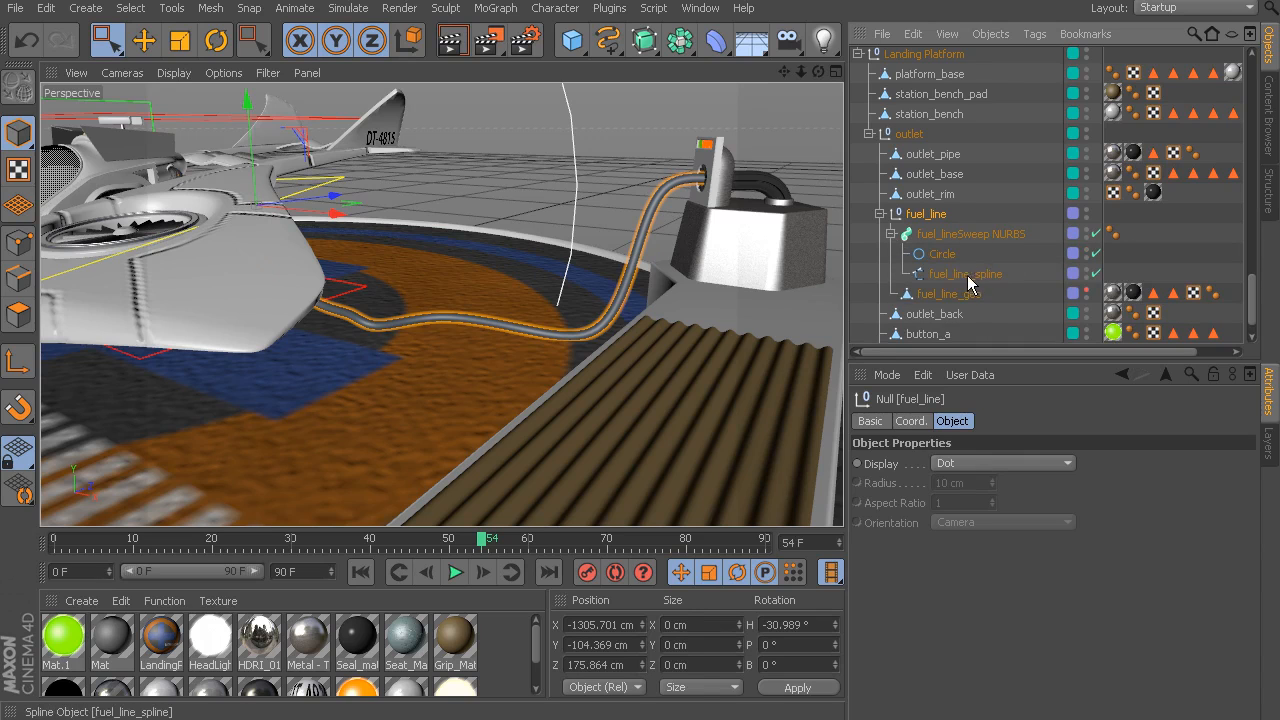
click(940, 256)
click(962, 275)
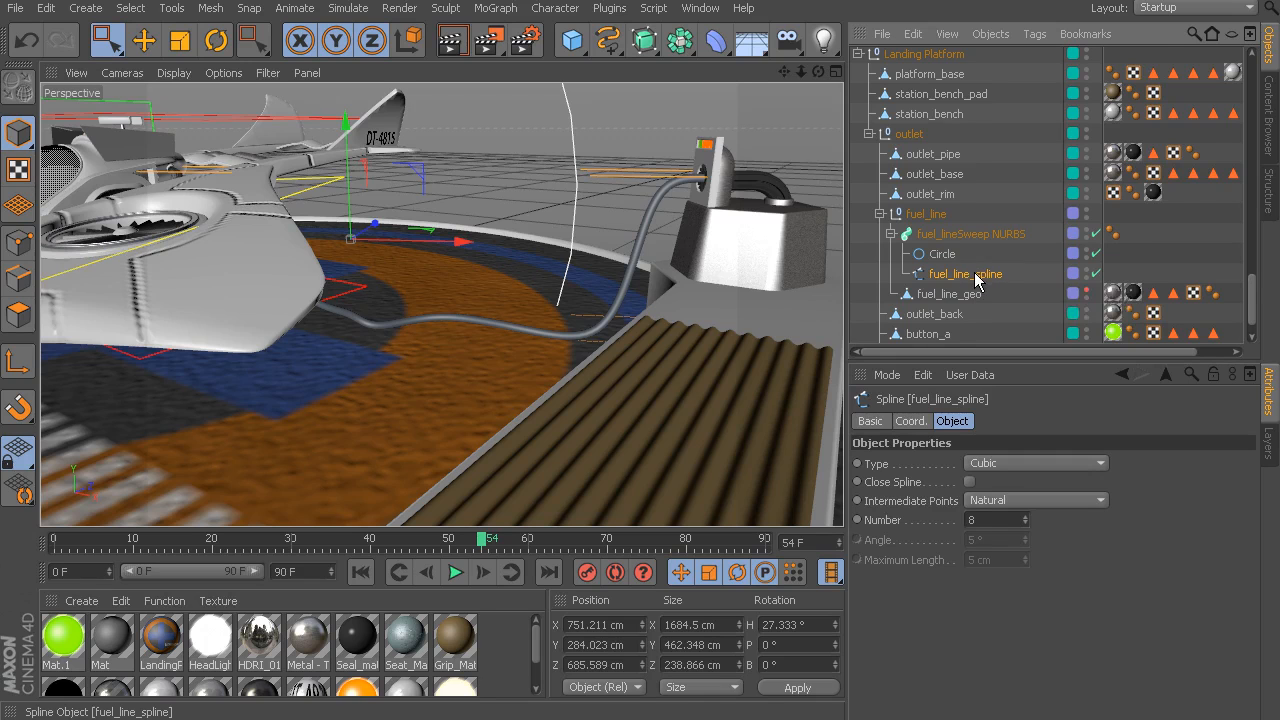
Make the fuel_lineSweep NURBS object in the fuel_line group editable.
scroll(964, 127, up, 5)
scroll(964, 127, up, 10)
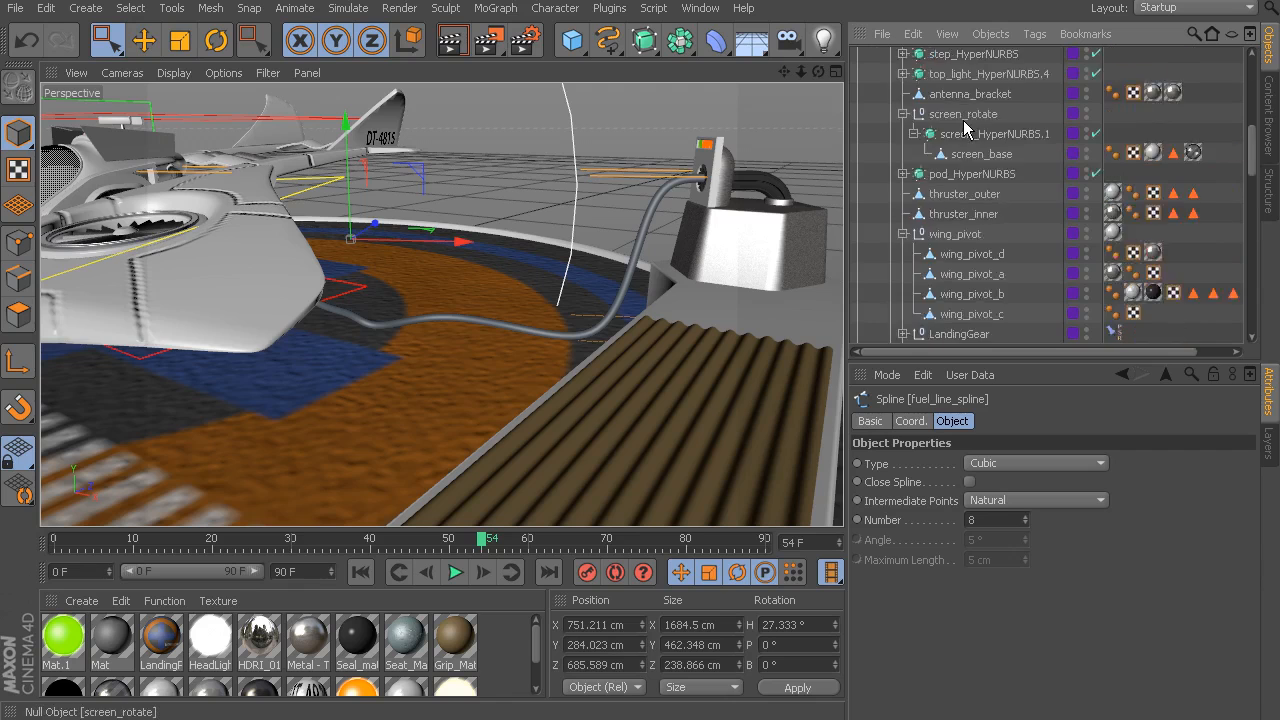
scroll(985, 222, down, 6)
scroll(982, 222, down, 6)
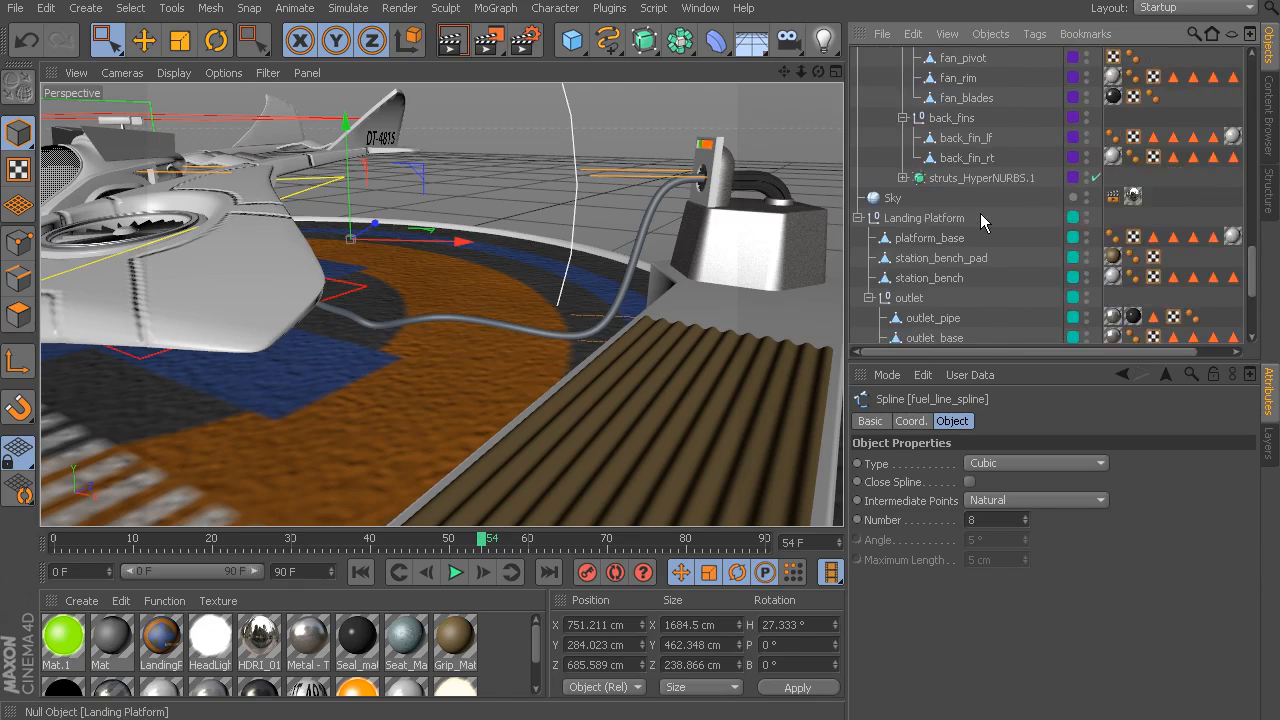
scroll(982, 222, up, 4)
scroll(982, 222, down, 5)
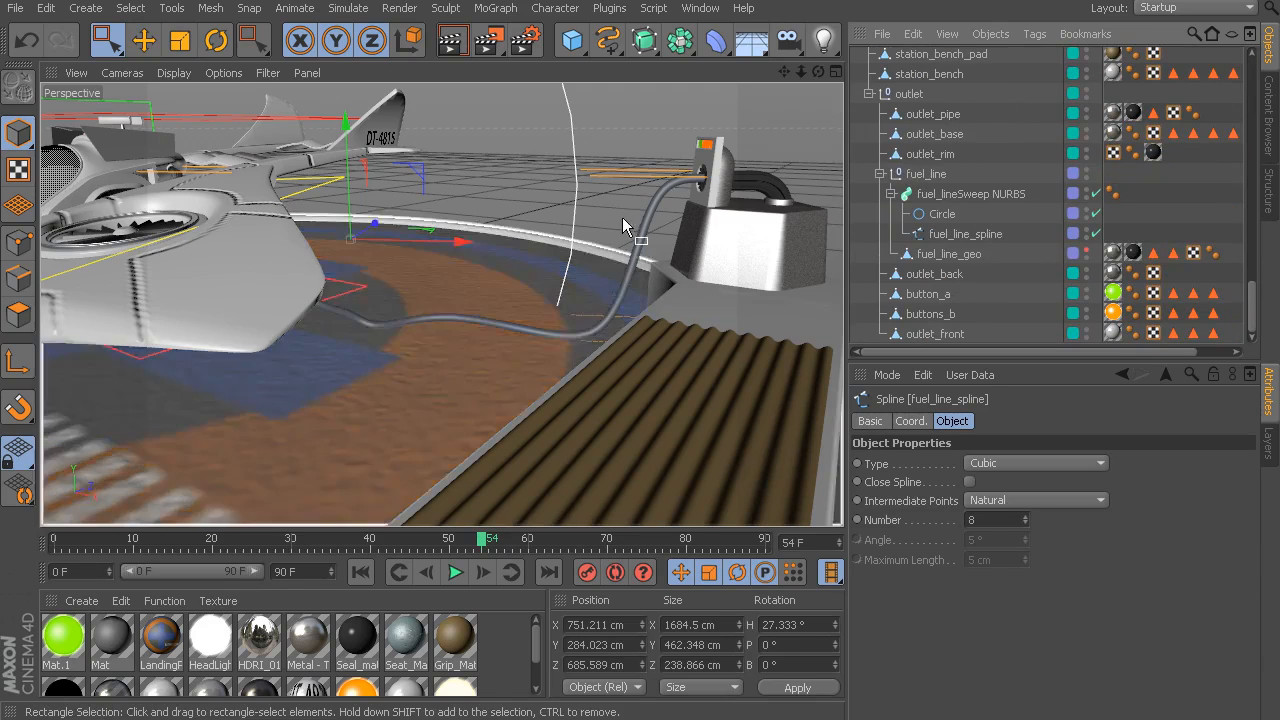
click(955, 193)
click(939, 178)
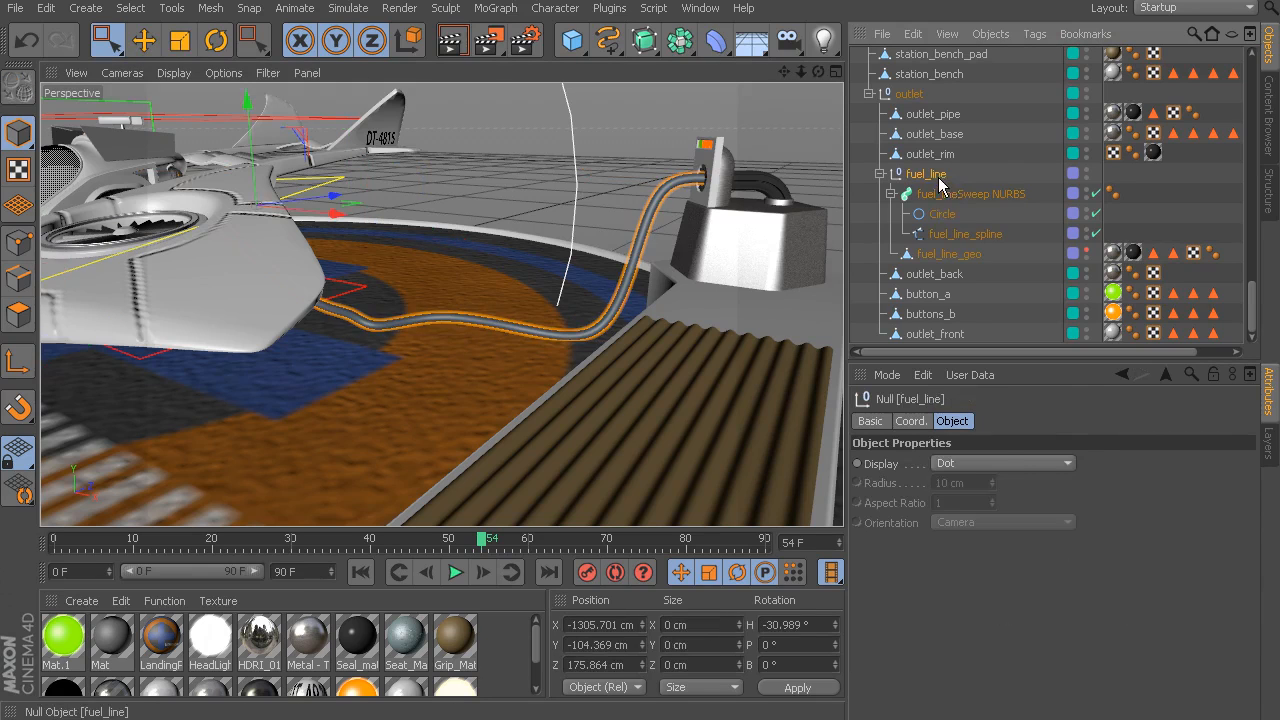
click(966, 195)
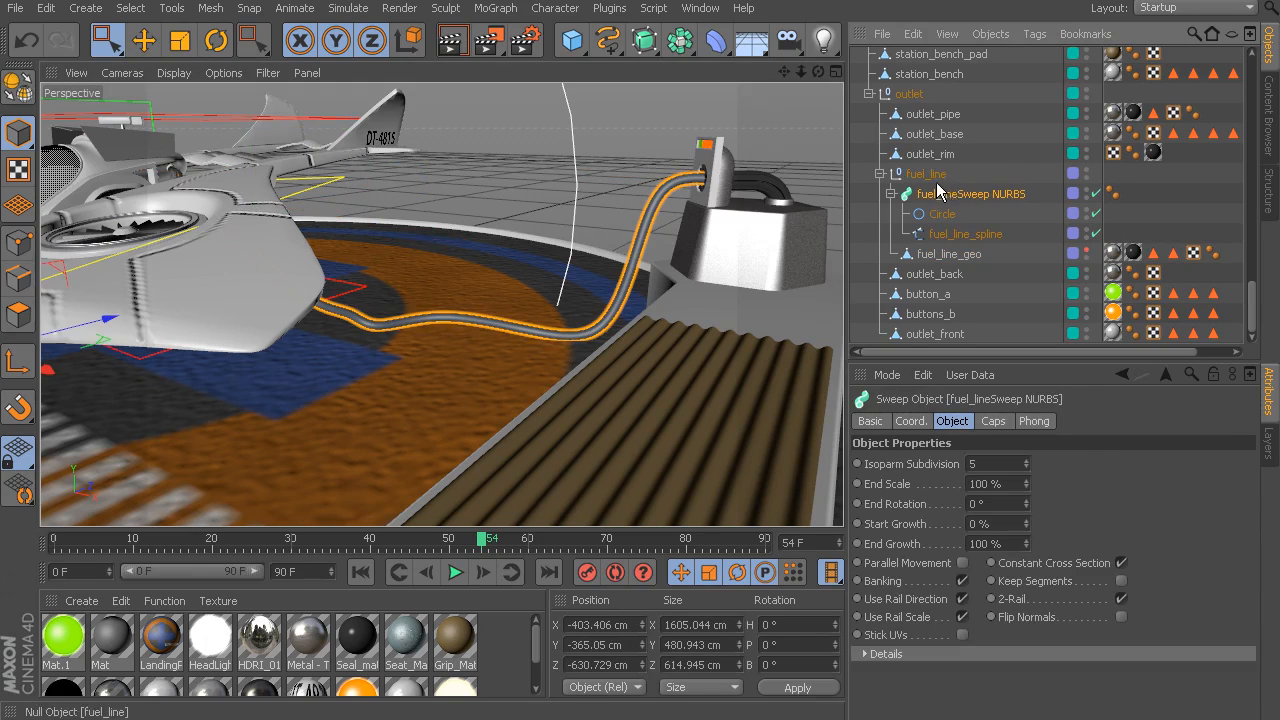
click(18, 88)
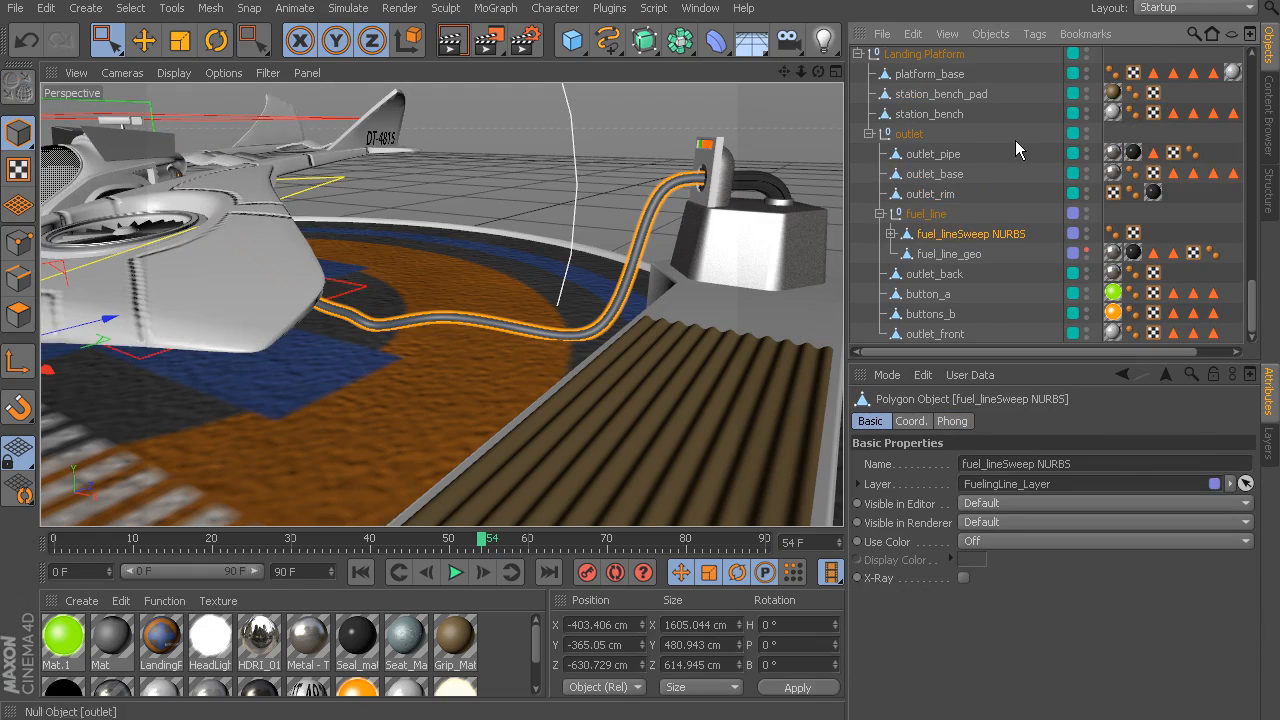
Select fuel_line_spline at the start of the object hierarchy and set the perspective view to wireframe display.
scroll(985, 200, up, 10)
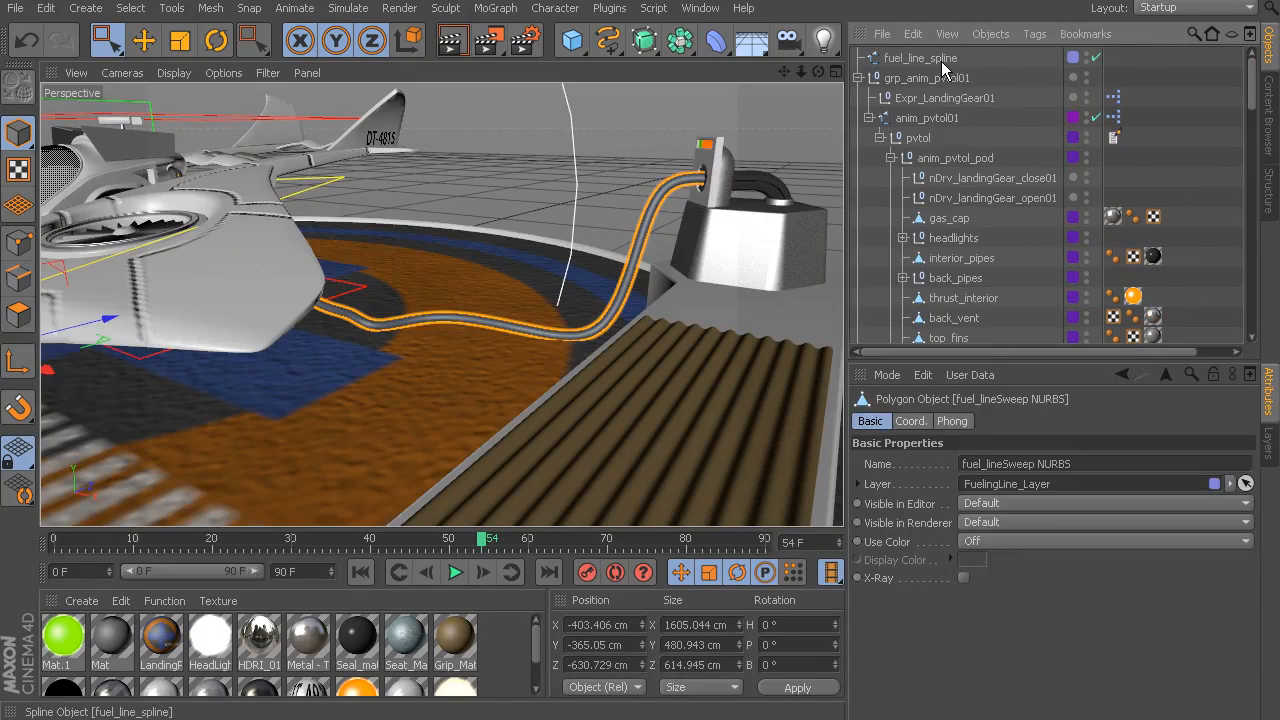
click(942, 60)
alt+drag(451, 251, 373, 243)
key(n)
key(g)
alt+drag(373, 243, 222, 195)
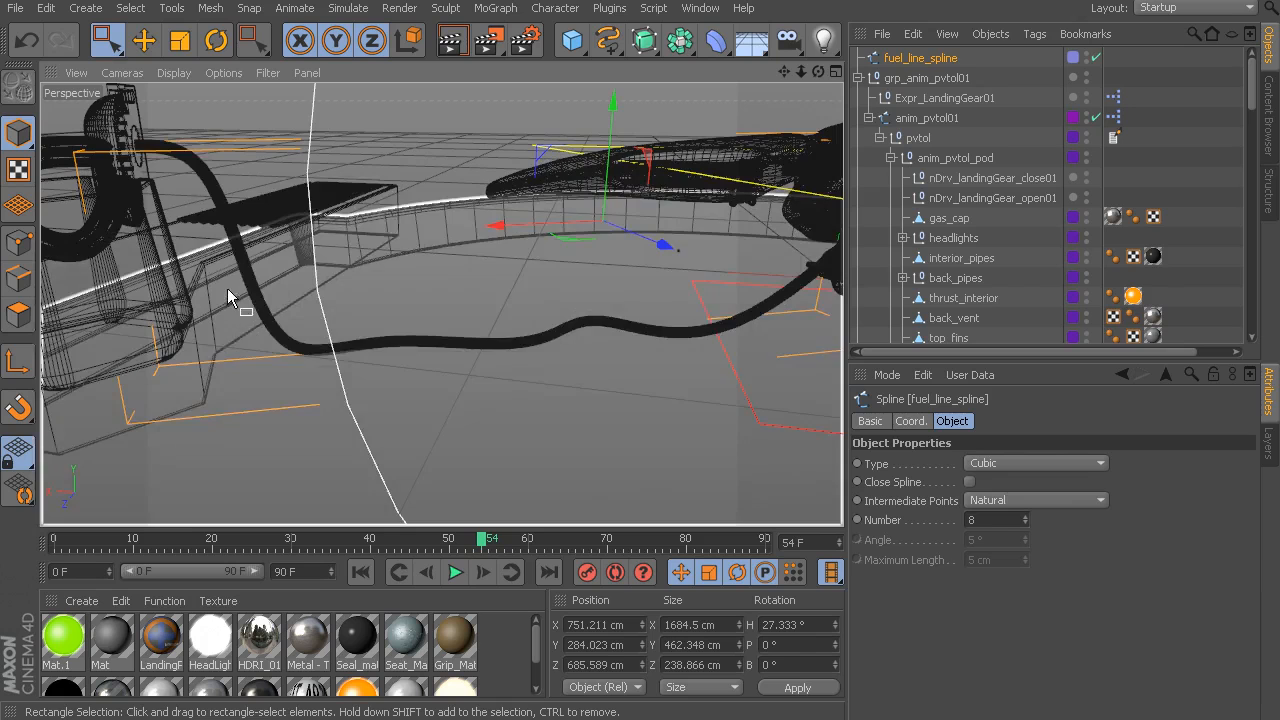
alt+drag(228, 197, 459, 353)
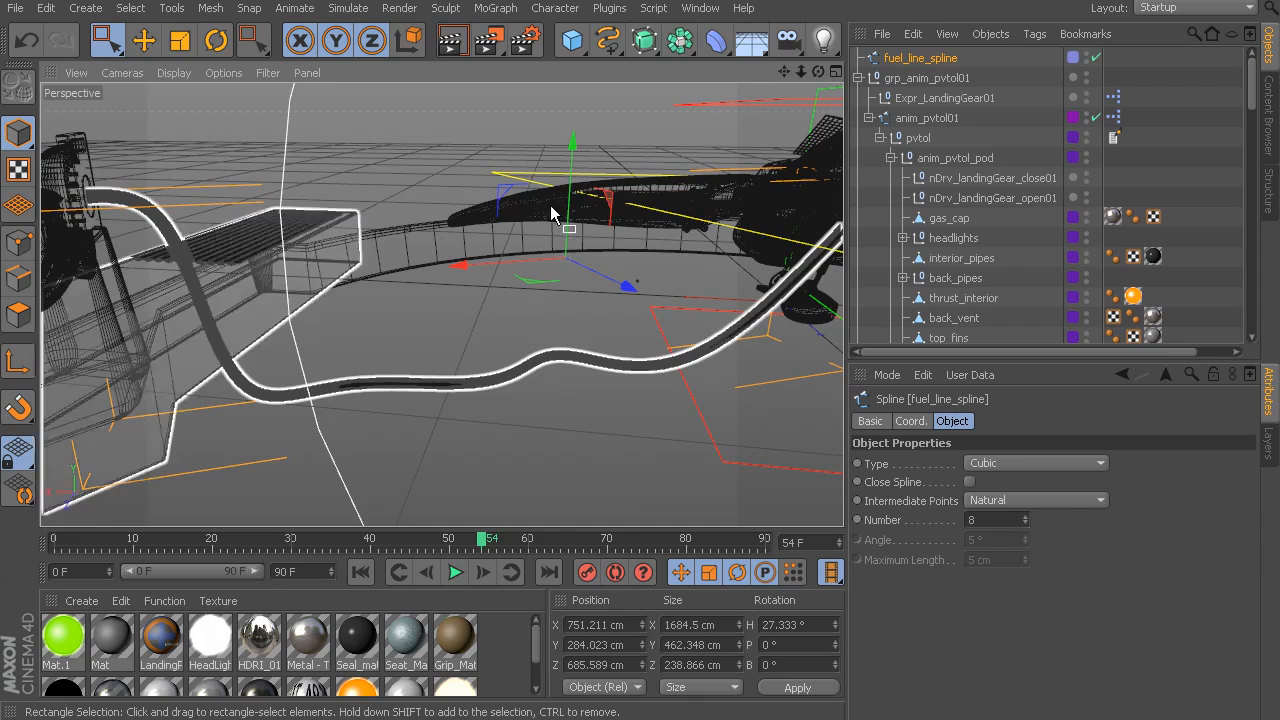
Hide the converted fuel_lineSweep NURBS hose mesh in the editor.
click(168, 230)
scroll(1029, 228, down, 15)
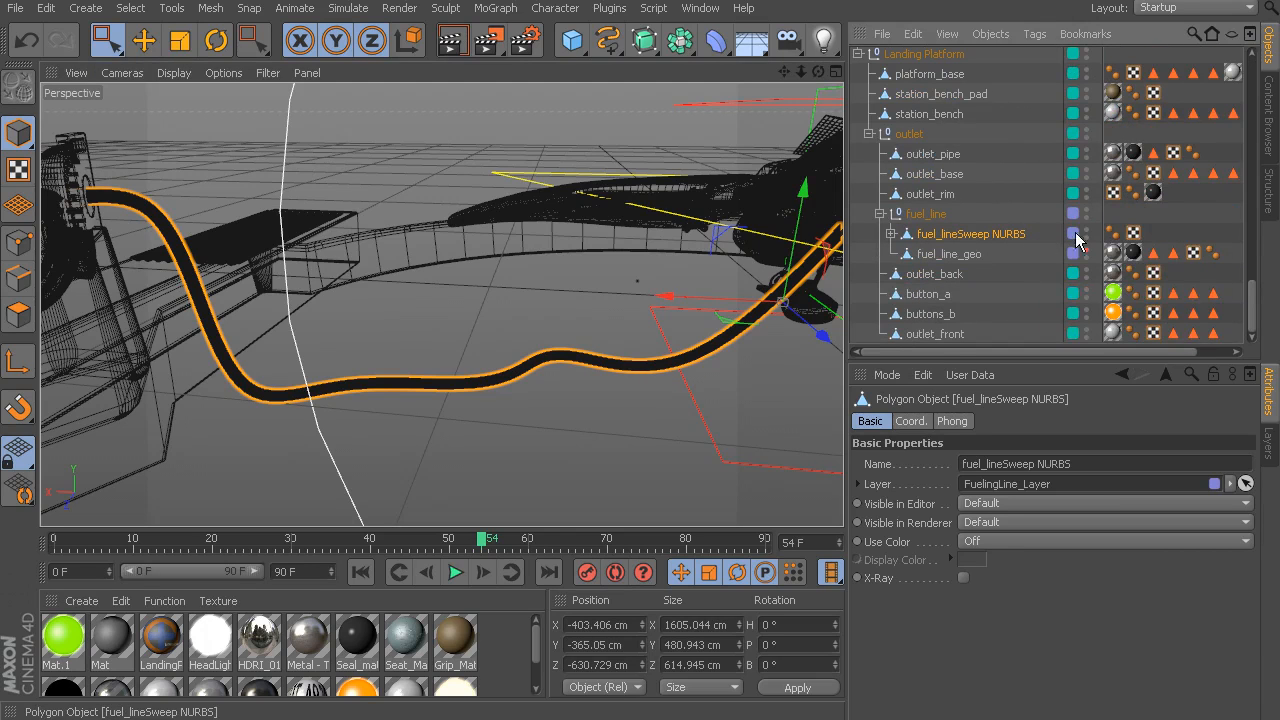
click(1087, 232)
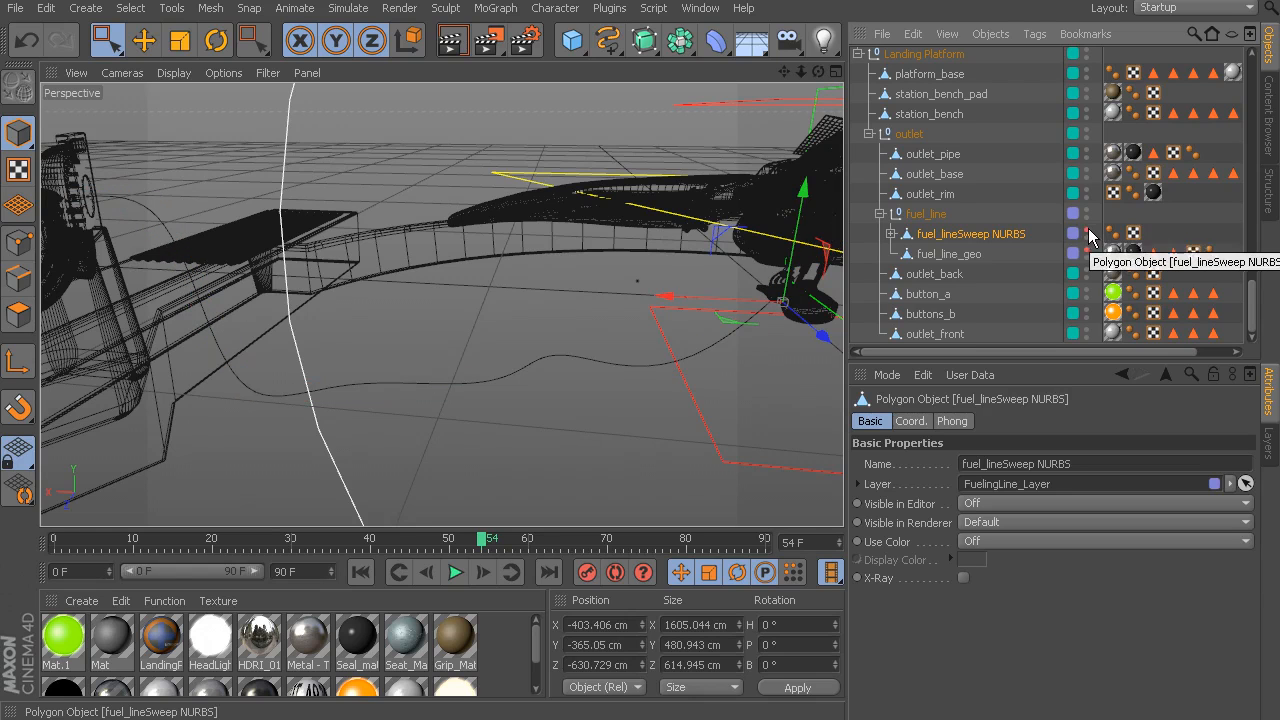
Select the fuel line spline in the view and hide LandingPad_Layer and Aircraft_Layer from the viewport.
click(508, 379)
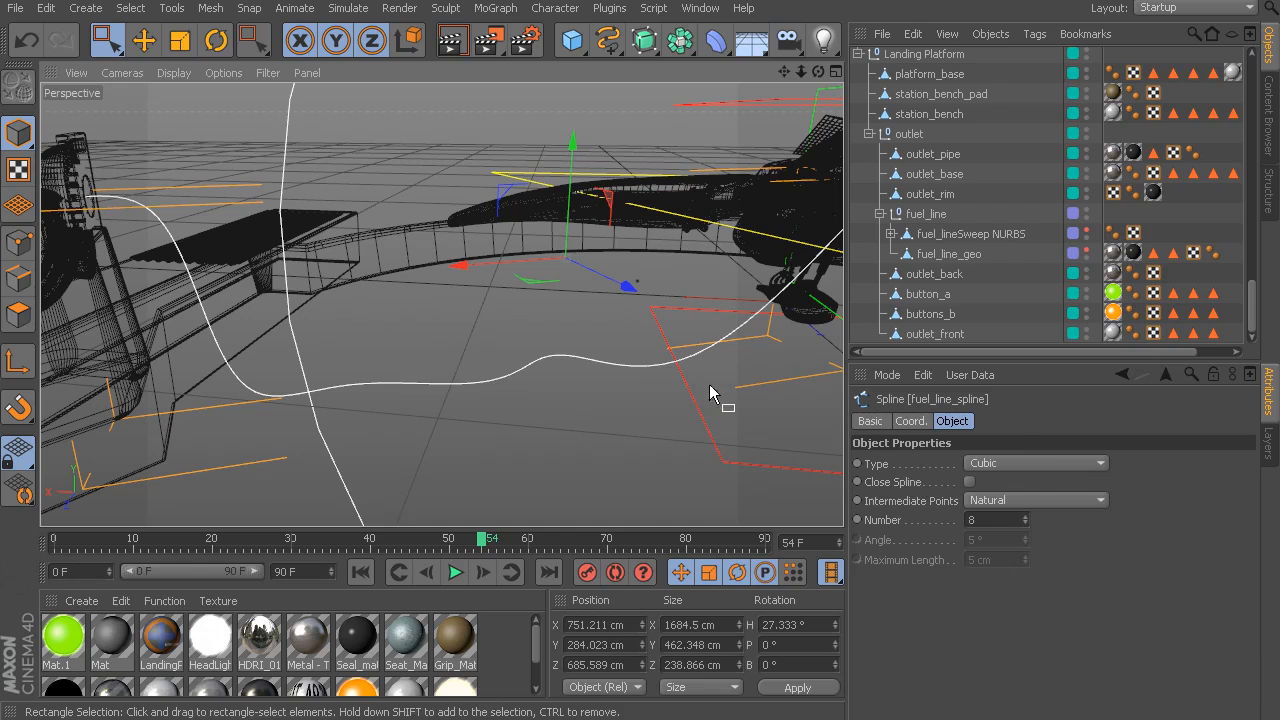
click(1271, 458)
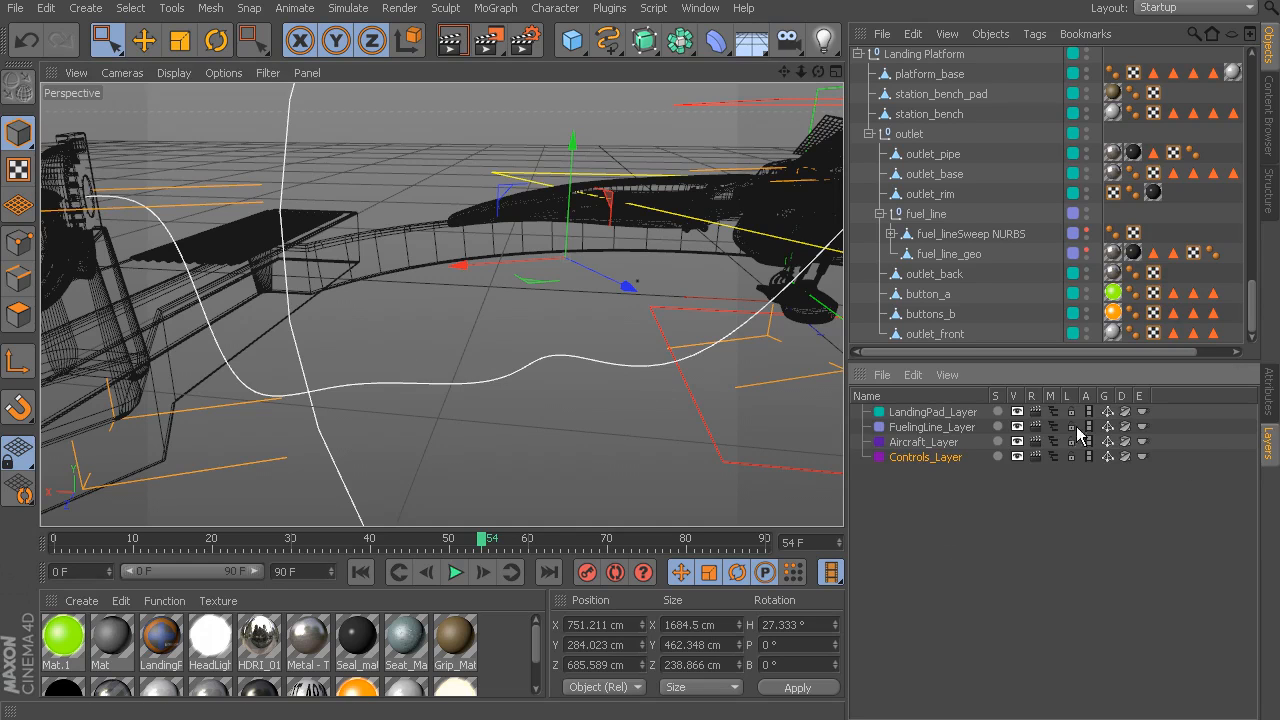
click(1017, 412)
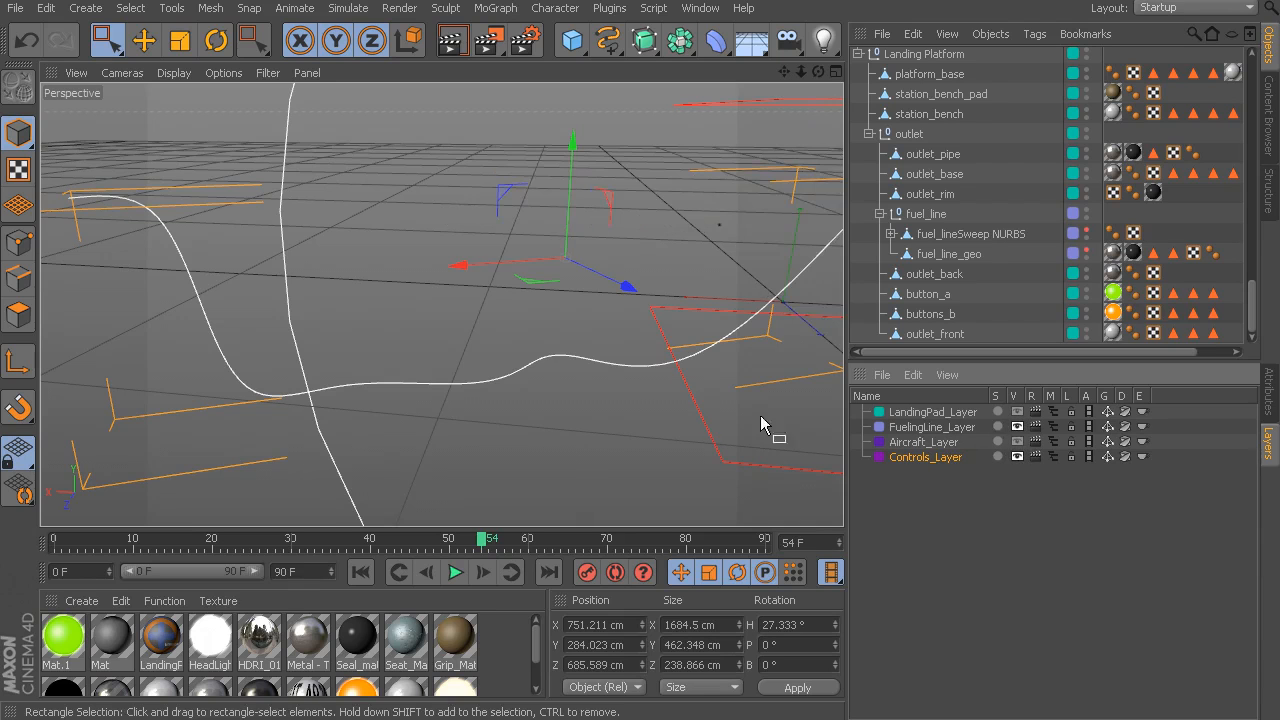
Switch to Point mode and select all the points of the fuel line spline.
alt+drag(631, 309, 102, 233)
click(18, 243)
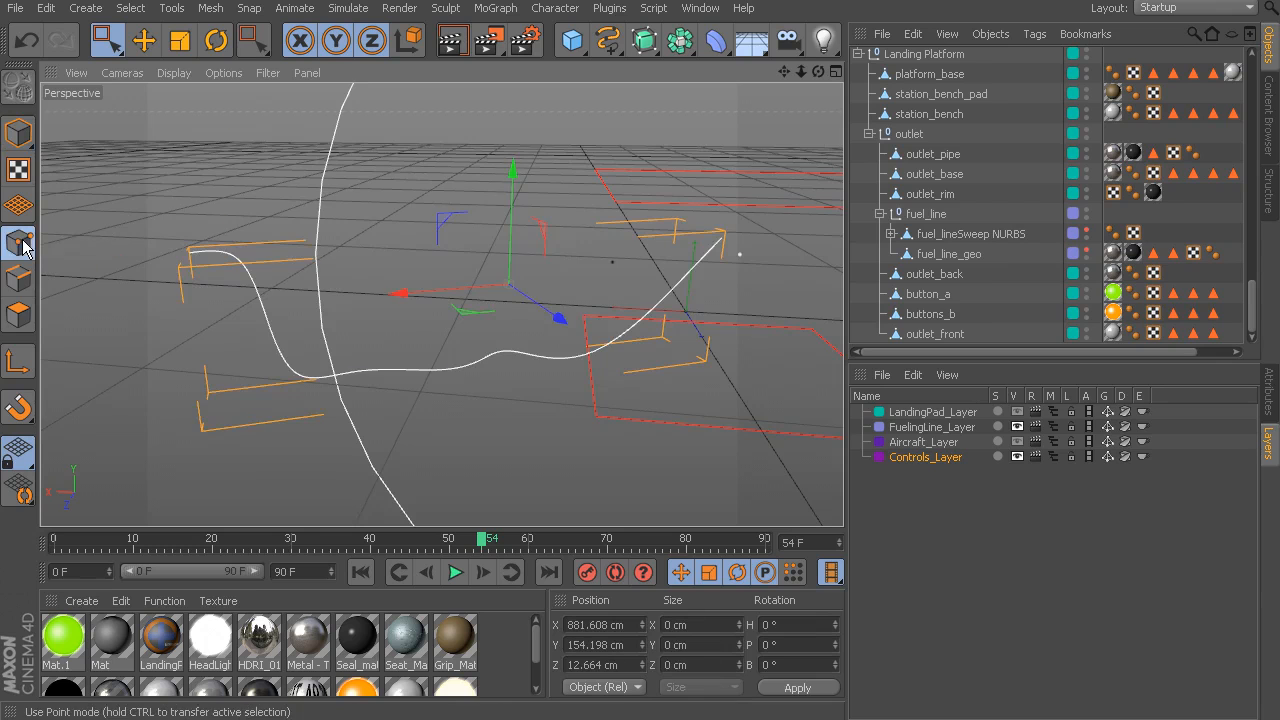
alt+middle_drag(402, 281, 402, 313)
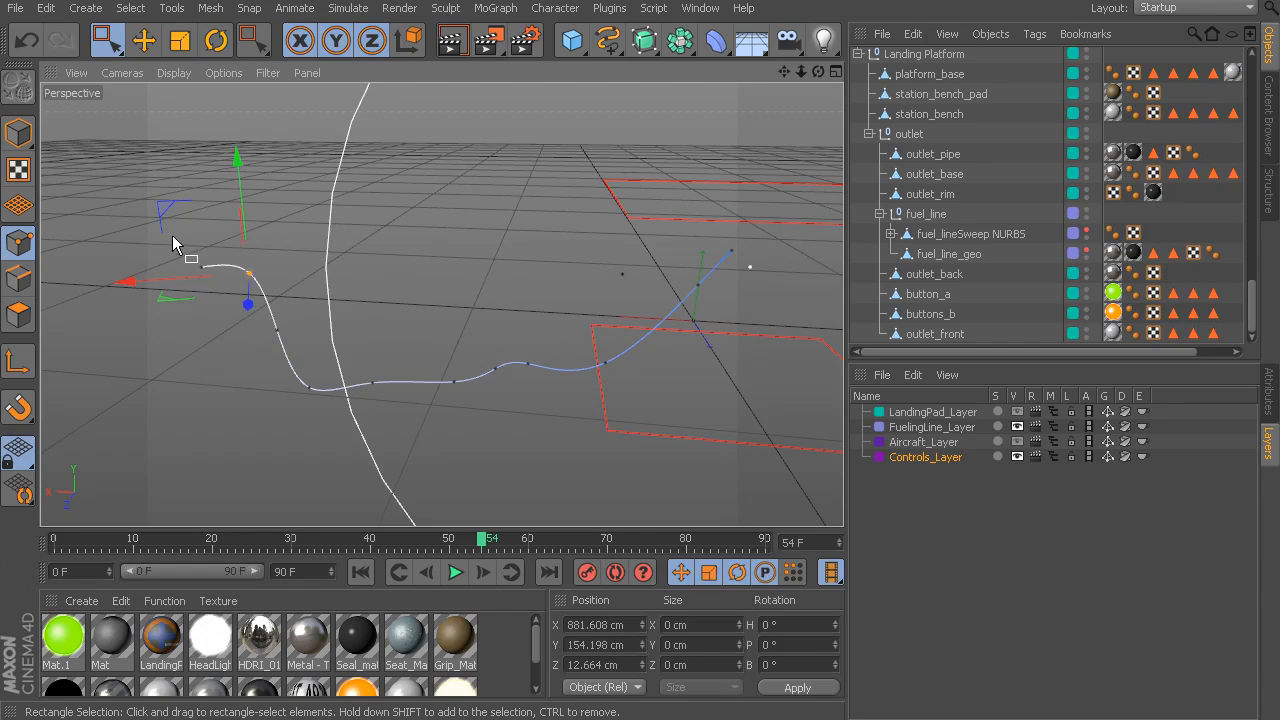
drag(169, 231, 765, 436)
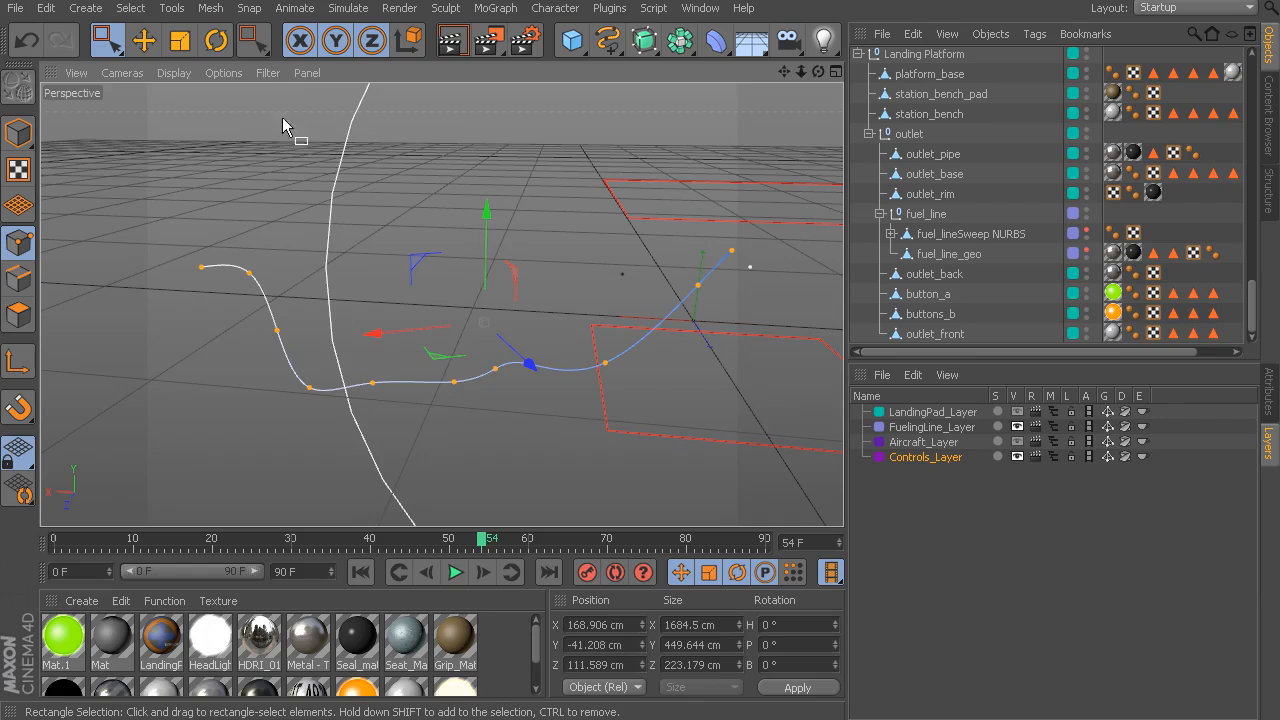
Subdivide the selected fuel line spline points with 2 subdivisions.
click(210, 10)
mouse_move(240, 60)
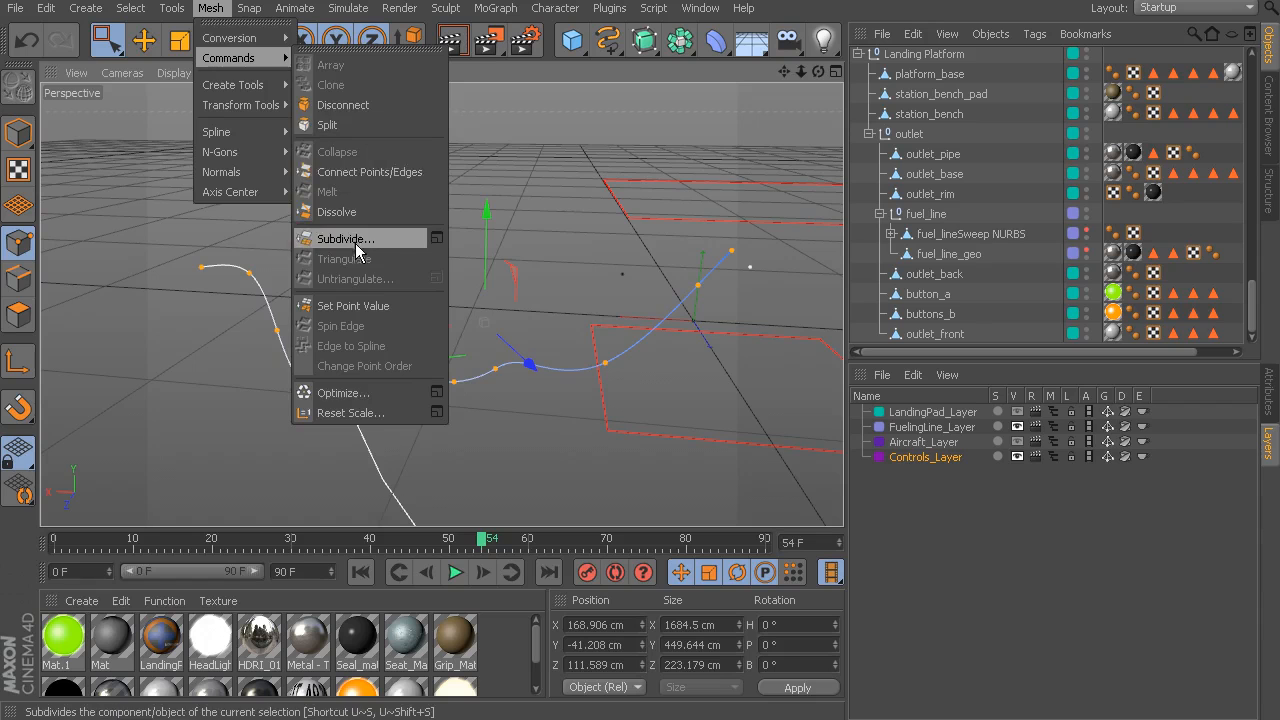
click(435, 238)
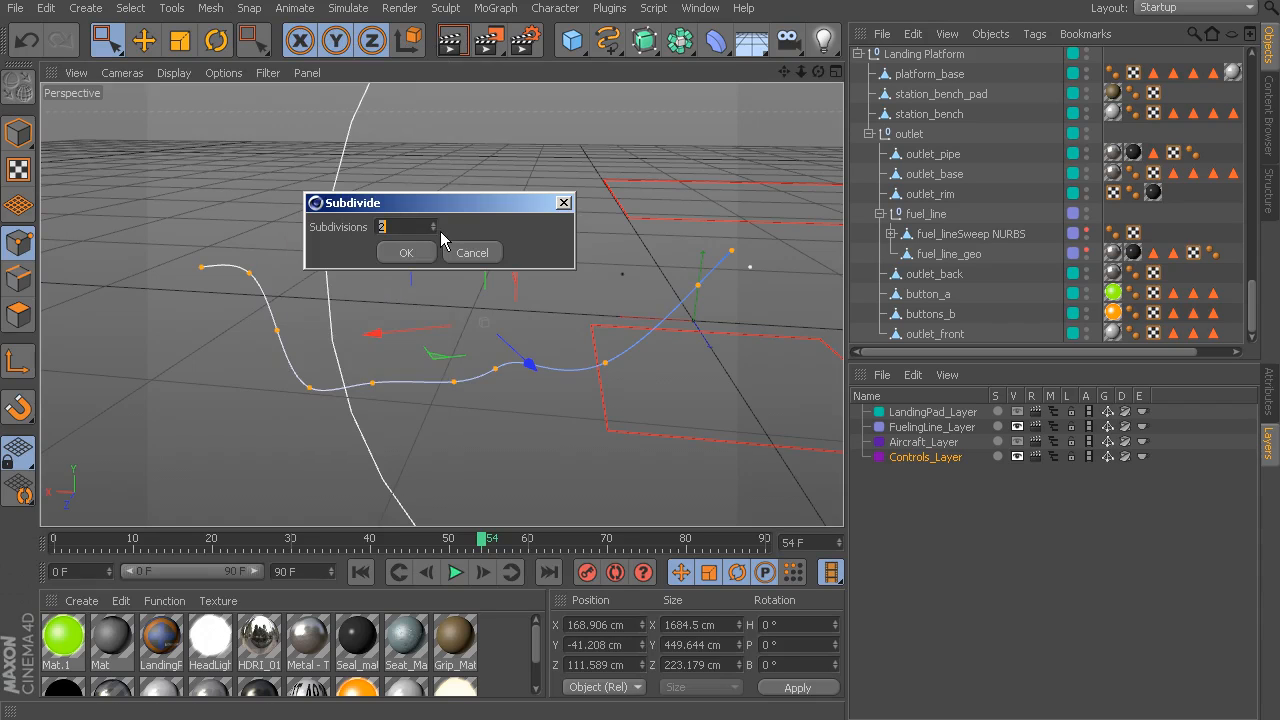
drag(428, 203, 455, 203)
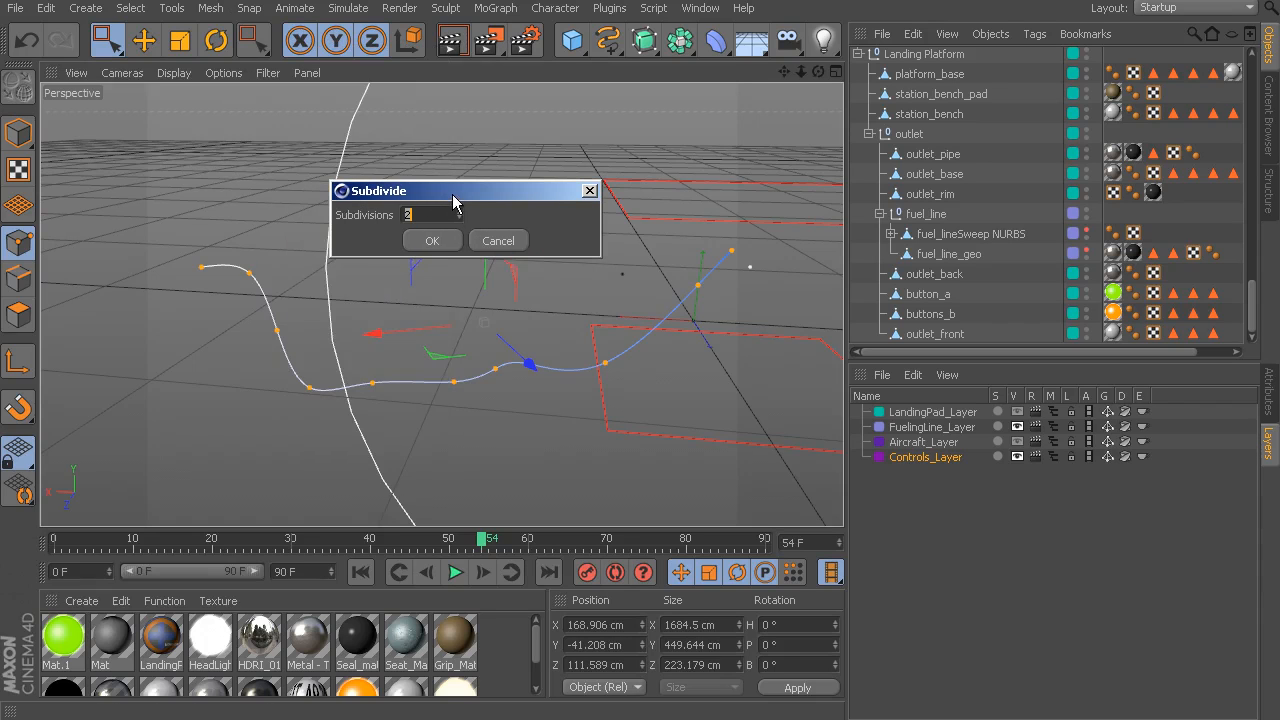
click(428, 241)
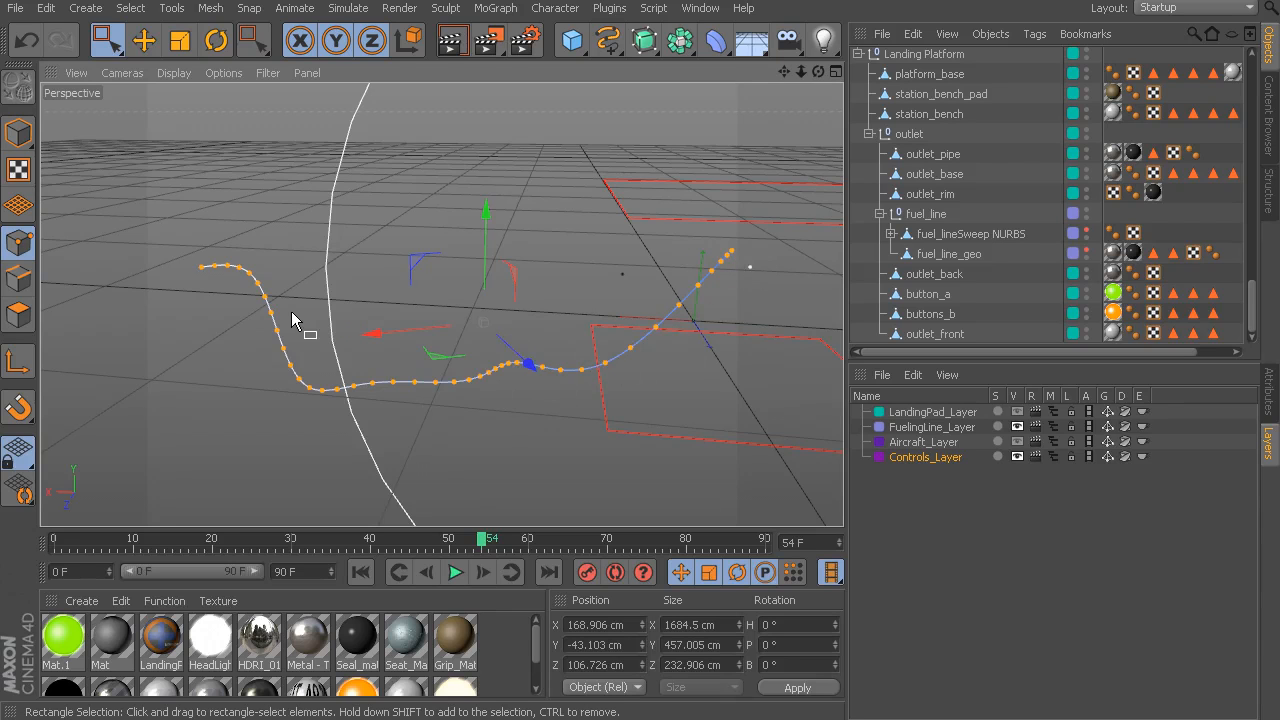
Return to Model mode and convert the subdivided fuel line spline to a joint chain with Spline to Joints.
drag(22, 140, 81, 172)
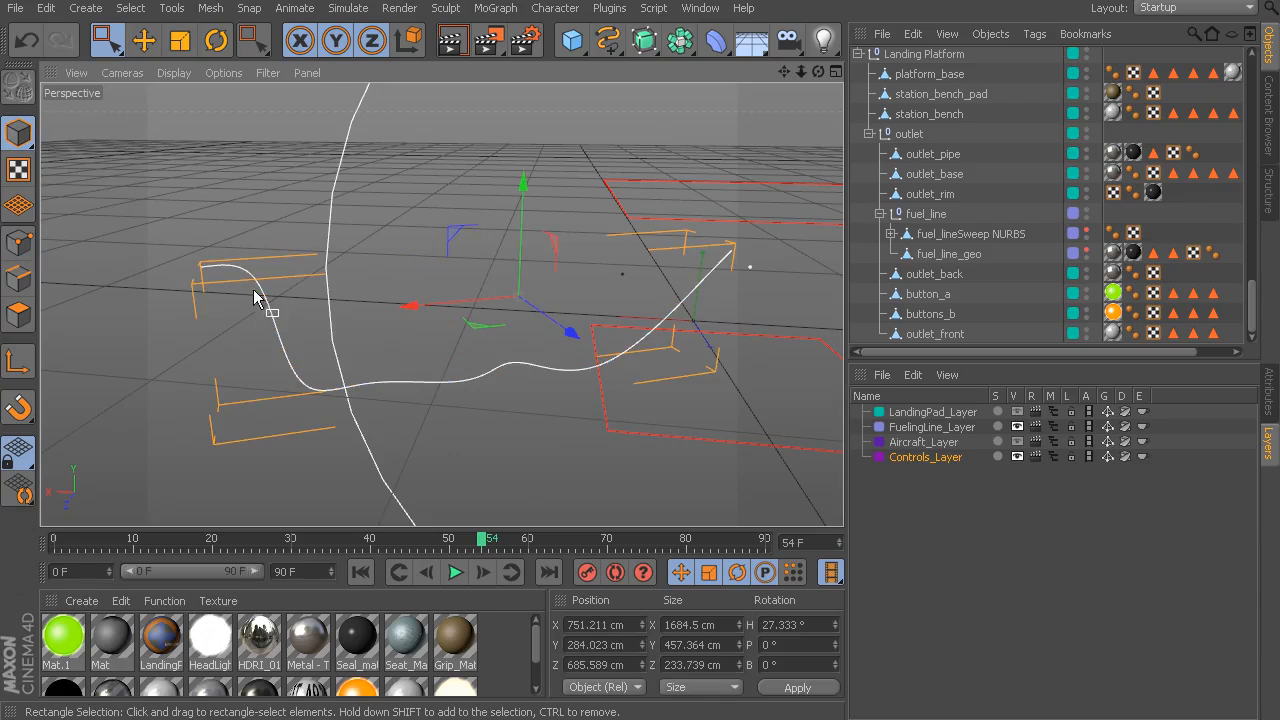
click(555, 8)
mouse_move(601, 85)
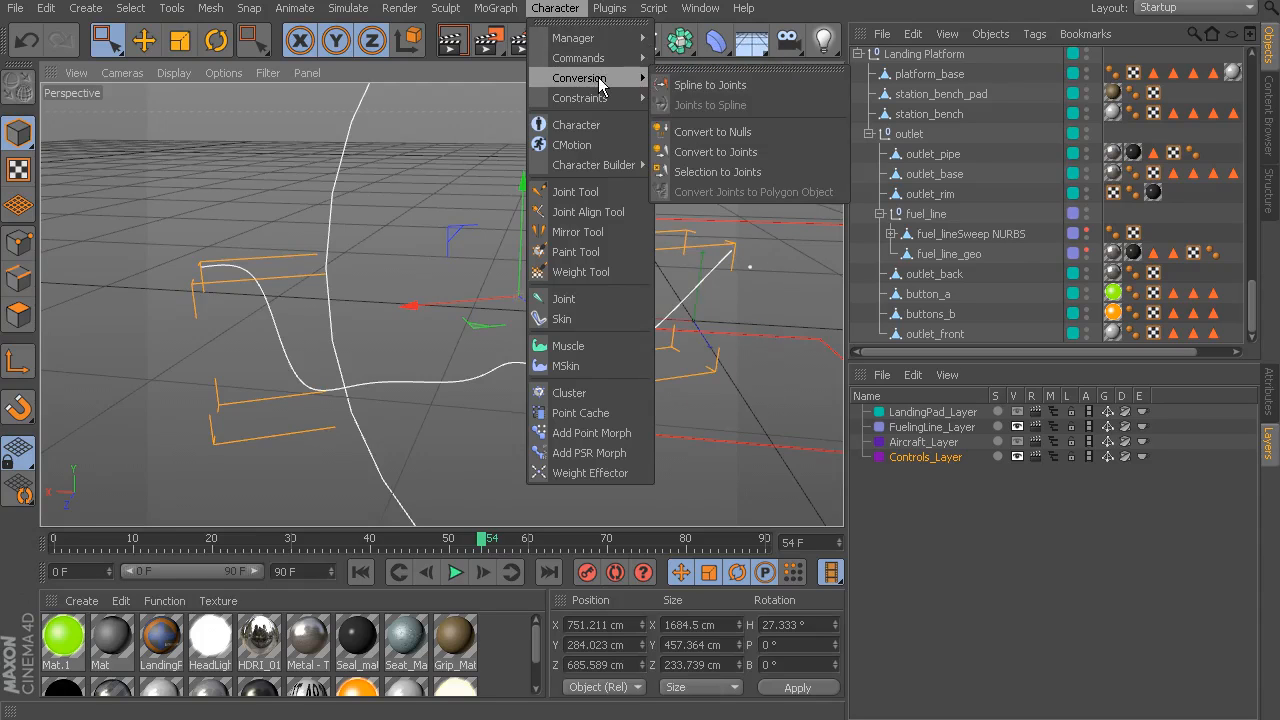
click(727, 88)
Delete the original fuel_line_spline object, keeping the joint chain made from it.
alt+right_drag(241, 358, 312, 364)
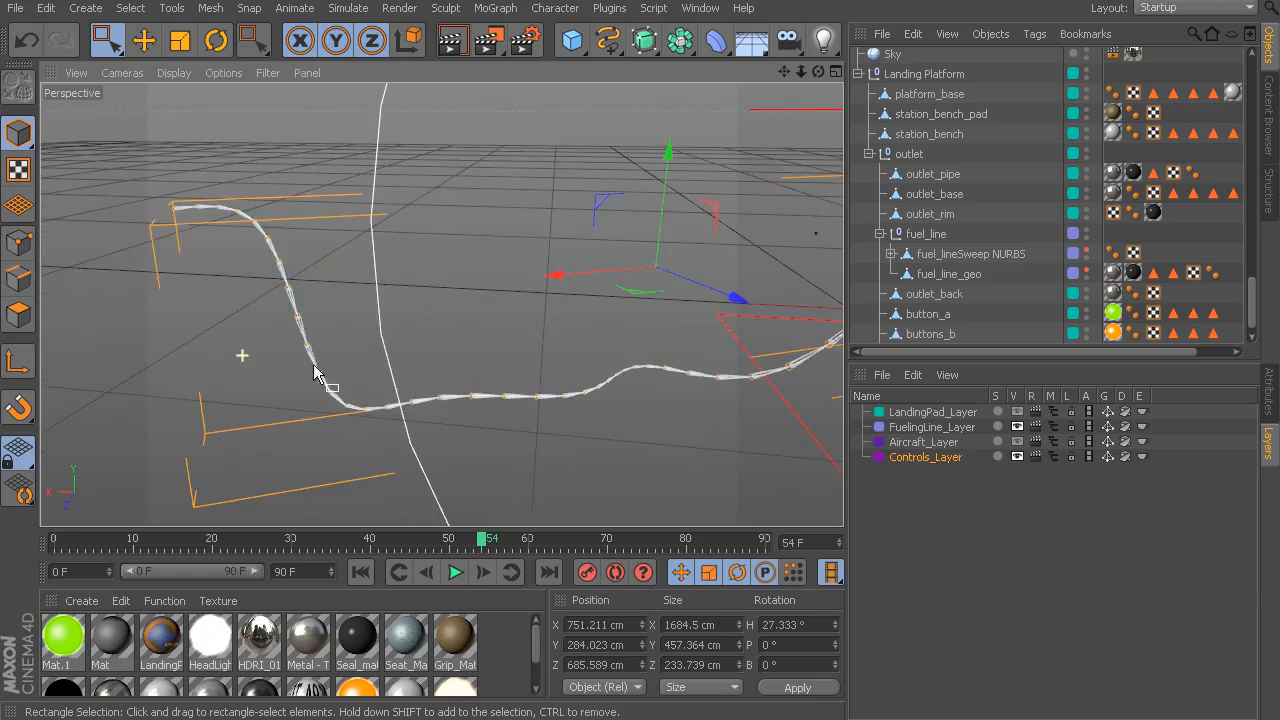
alt+drag(505, 385, 383, 393)
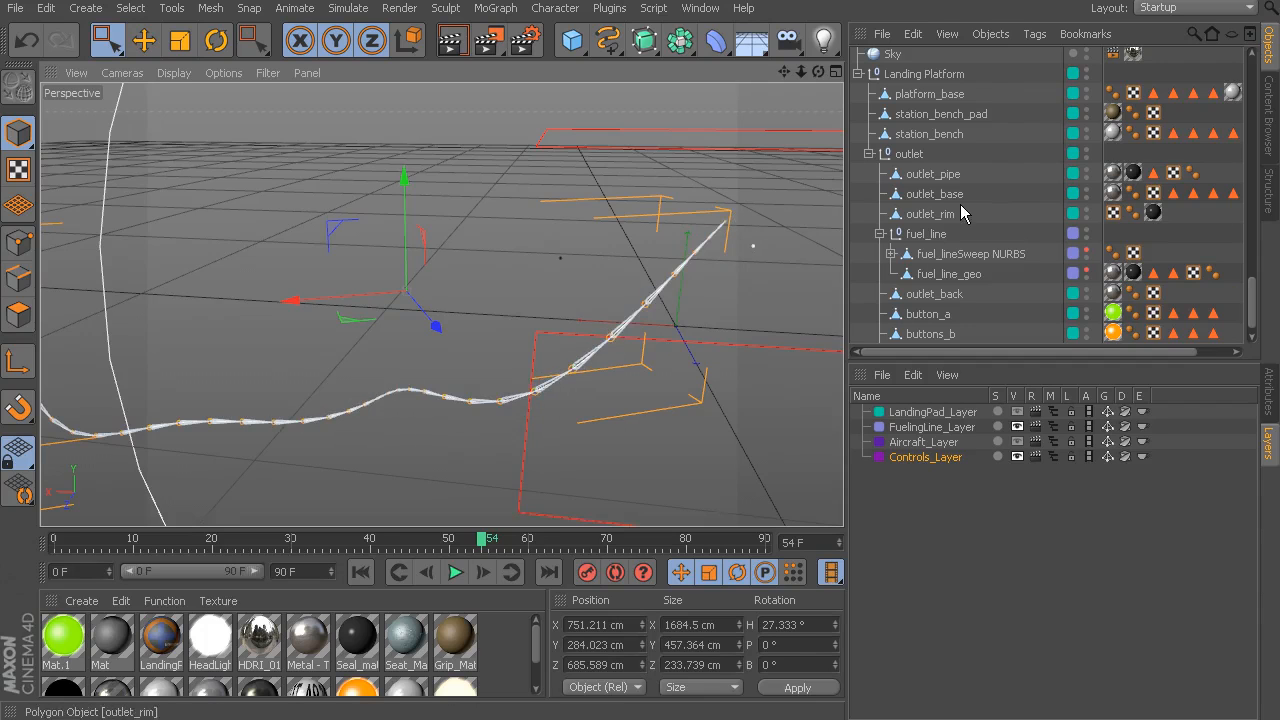
scroll(955, 210, up, 6)
scroll(963, 212, up, 1)
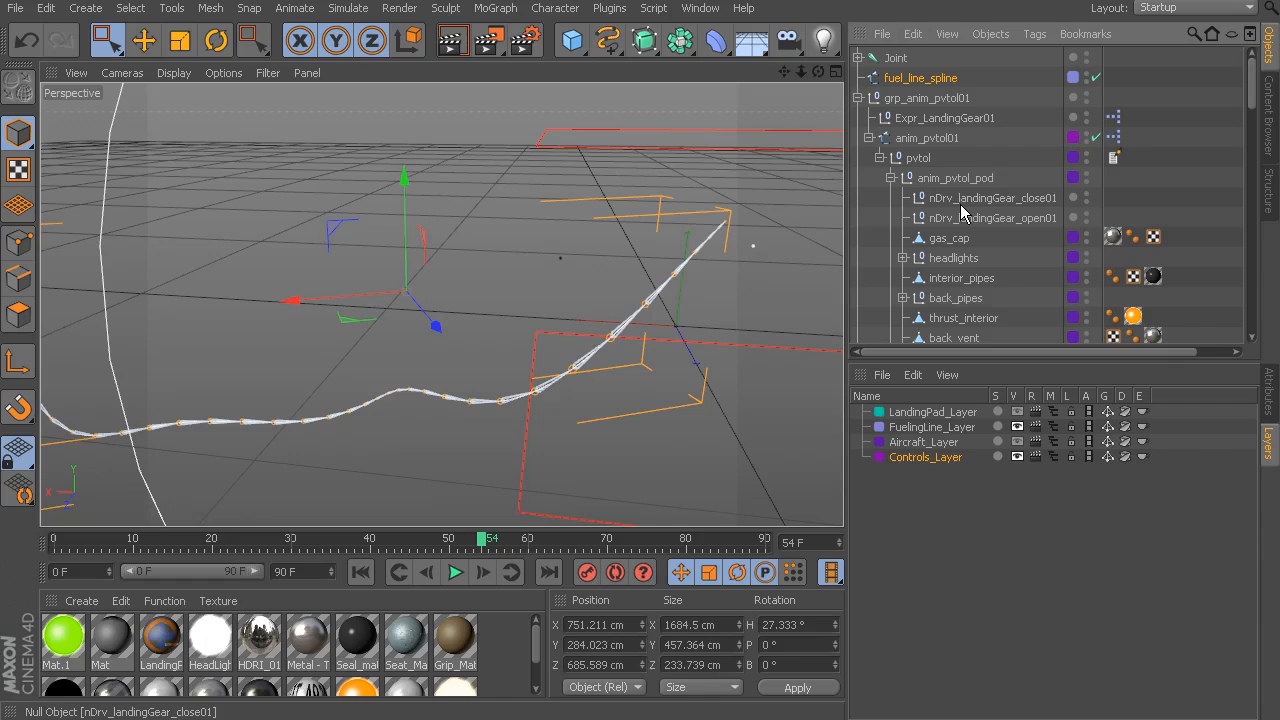
key(Delete)
Frame the joint chain in the viewport and select the root Joint together with all its children.
click(895, 58)
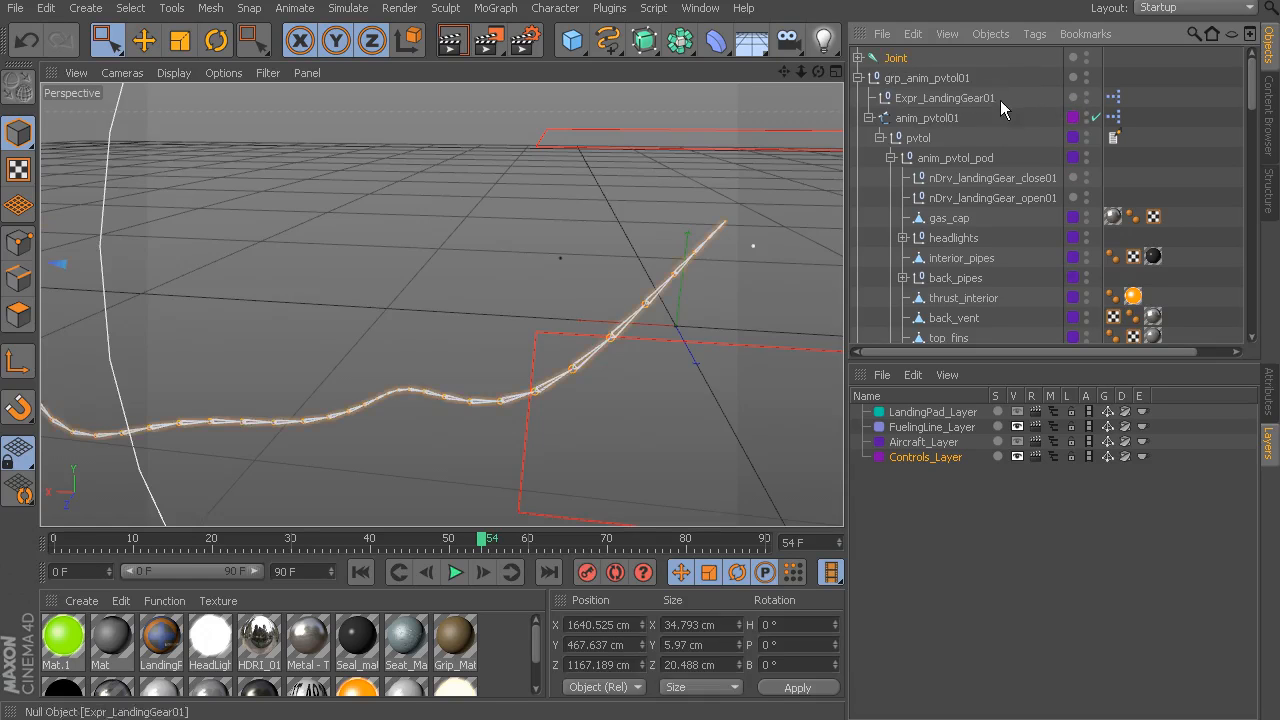
key(o)
alt+right_drag(518, 316, 485, 316)
alt+middle_drag(516, 295, 469, 294)
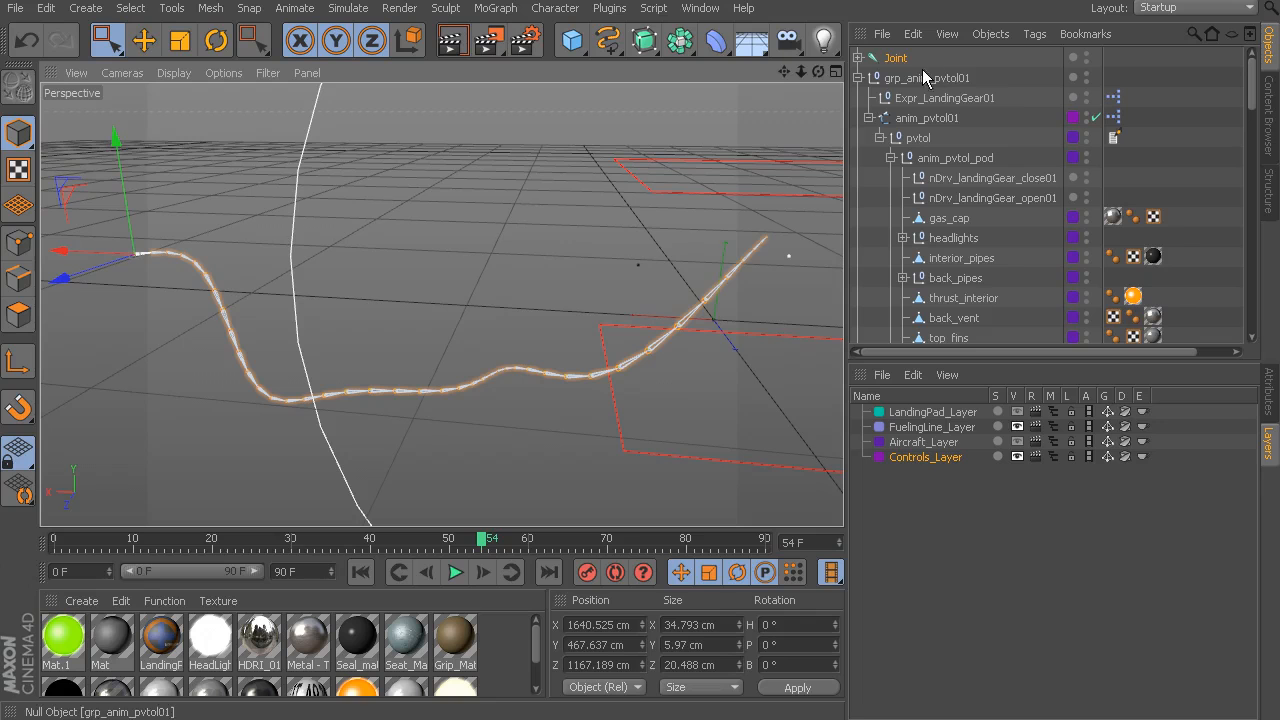
click(858, 58)
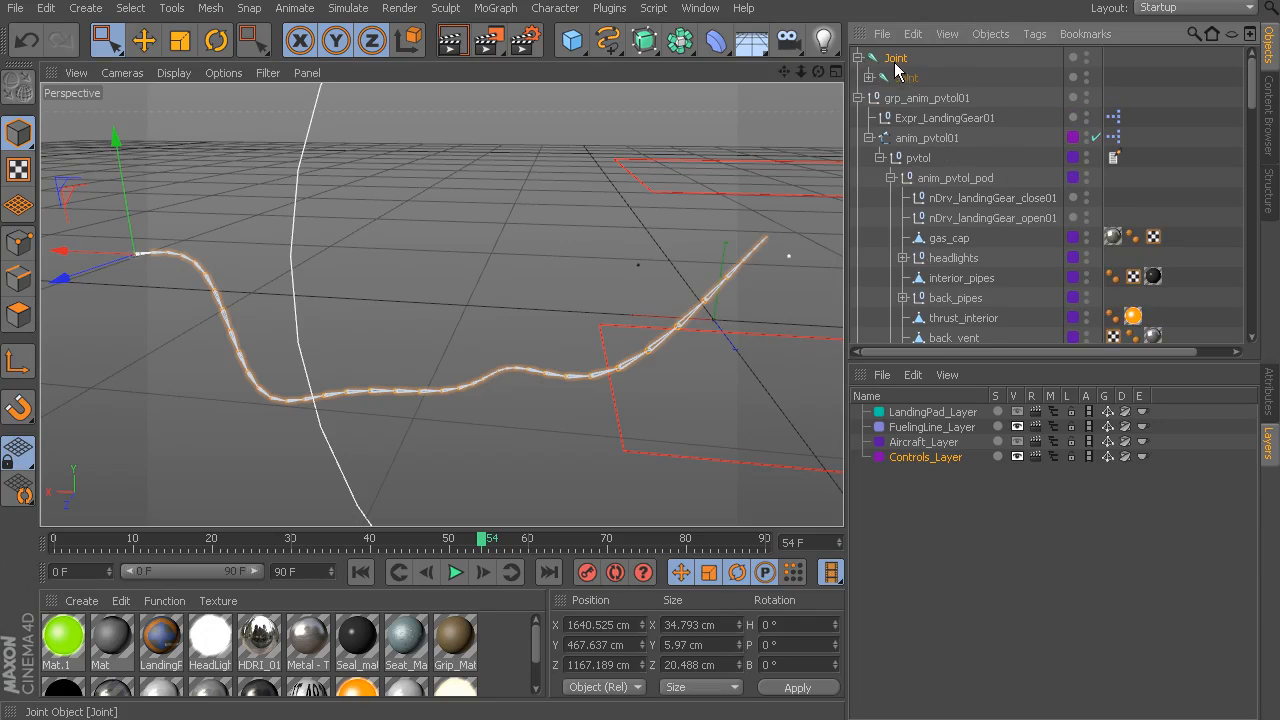
middle_click(896, 61)
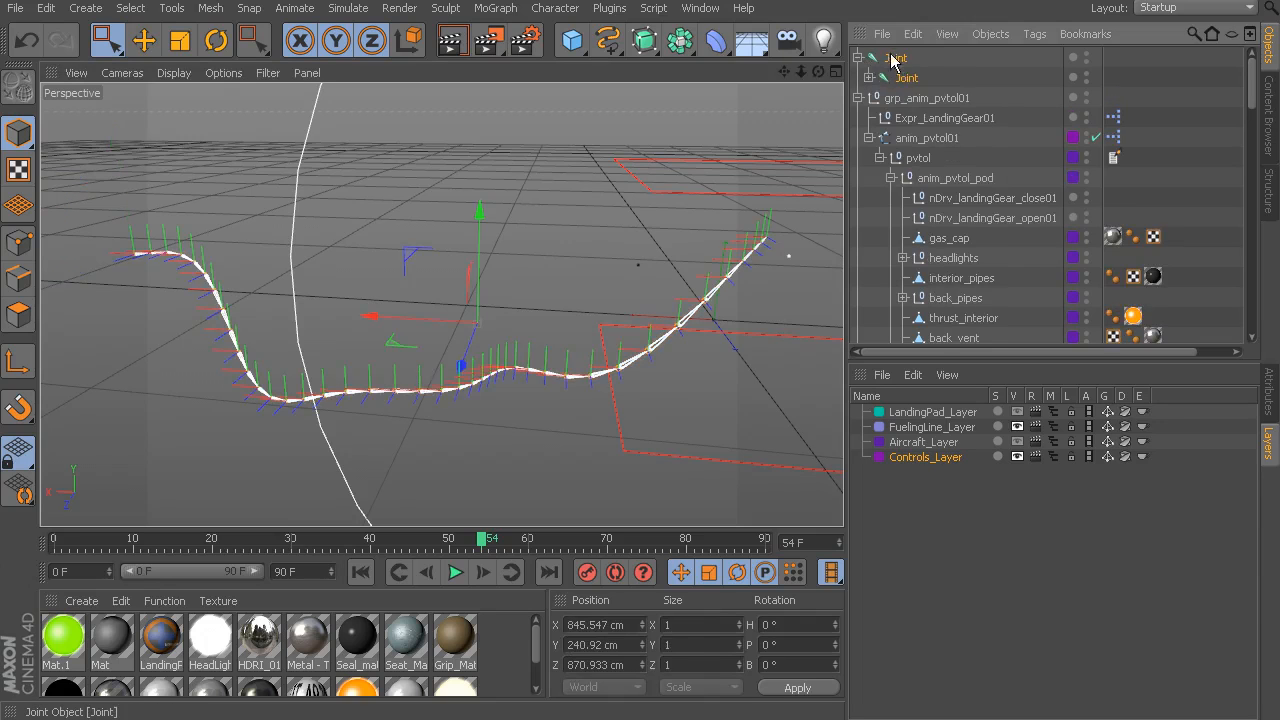
click(857, 58)
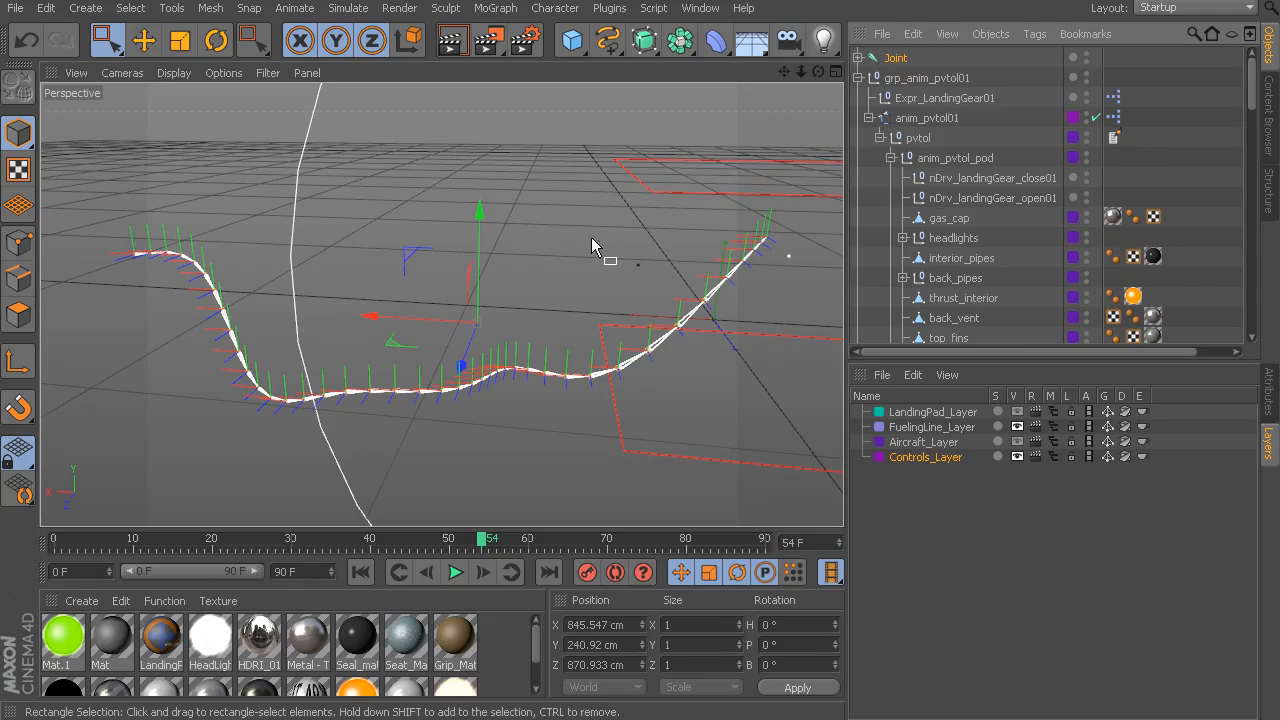
Use the Naming Tool to replace "Joint" with "bn_fuelLine" in the names of all selected joints.
click(172, 8)
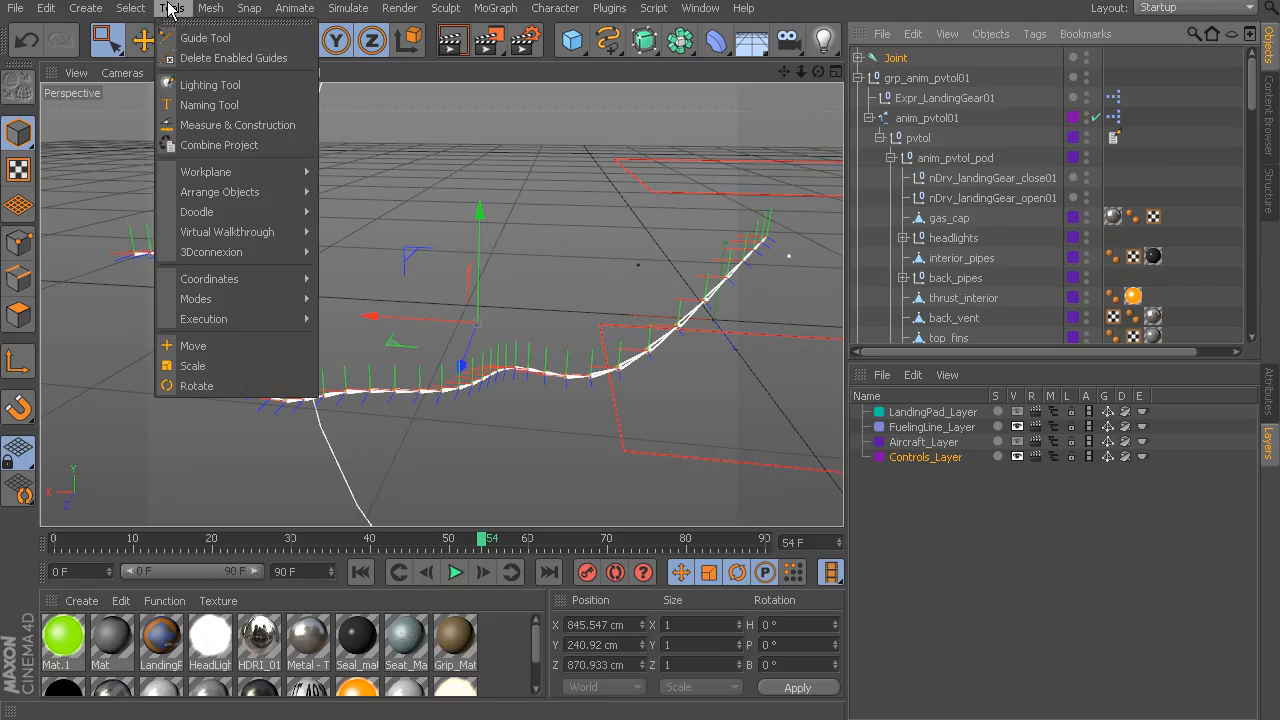
click(222, 112)
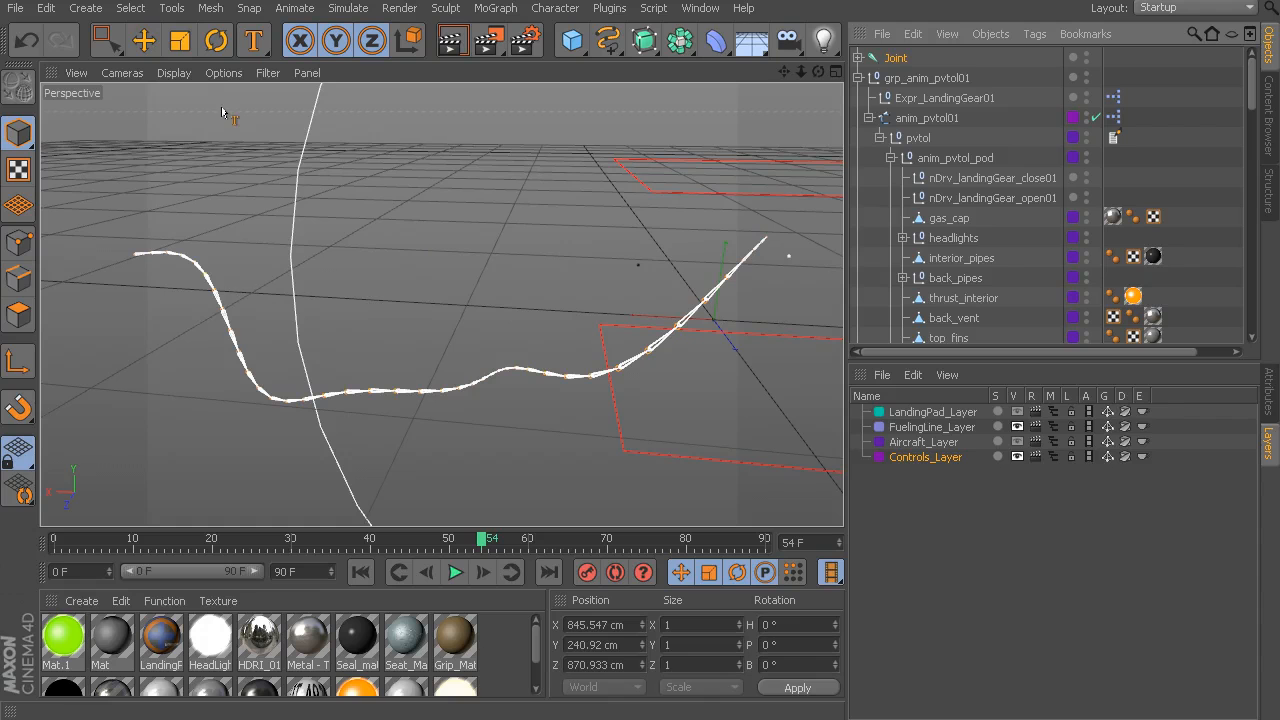
click(1271, 396)
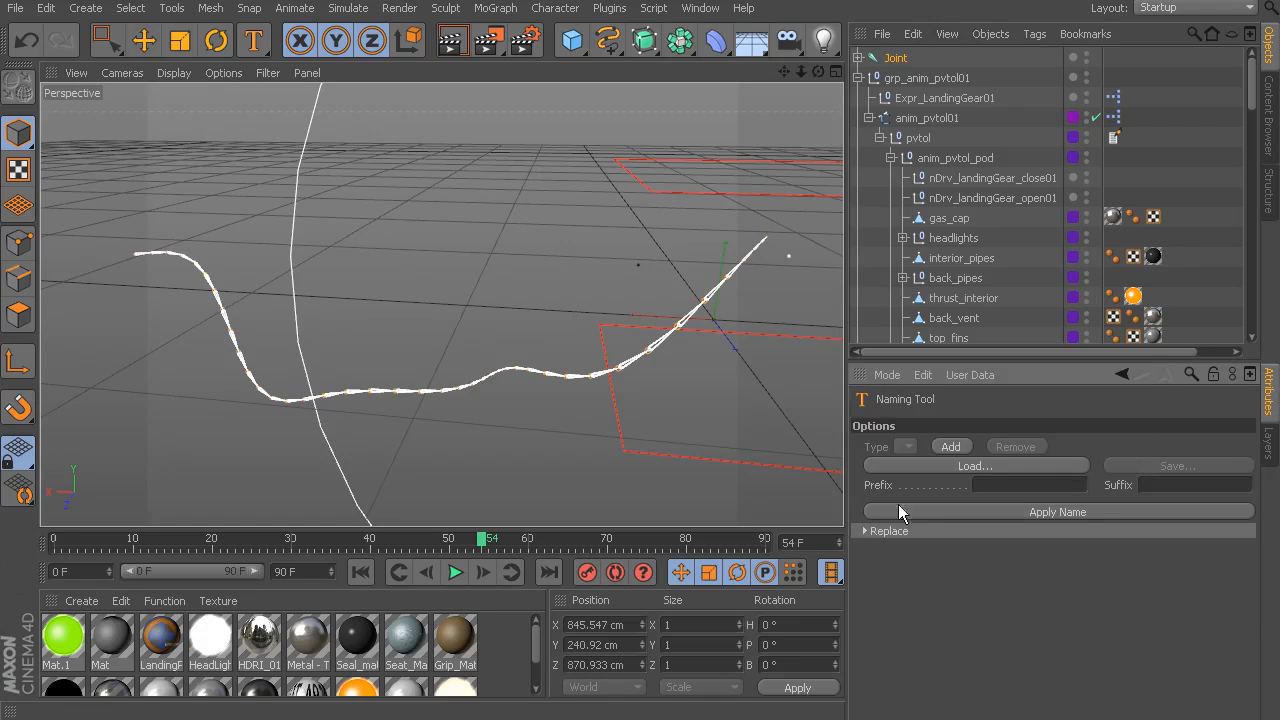
click(866, 531)
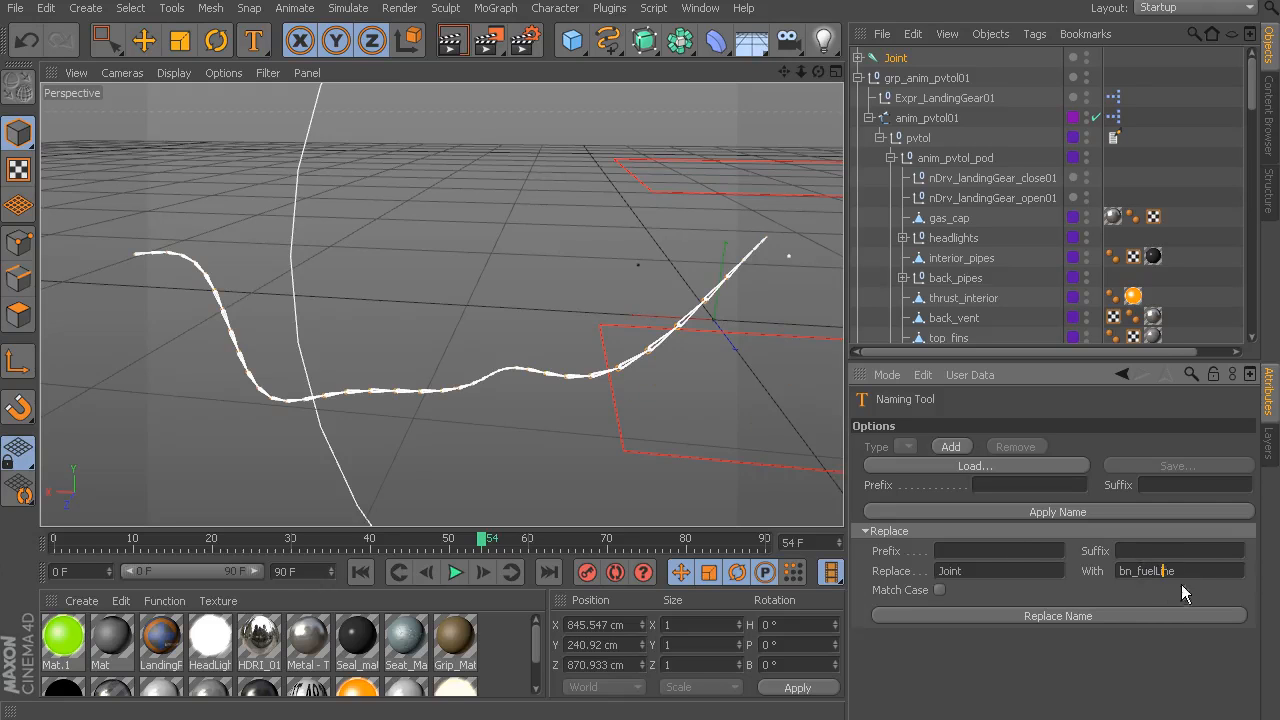
click(1040, 615)
click(858, 60)
click(858, 60)
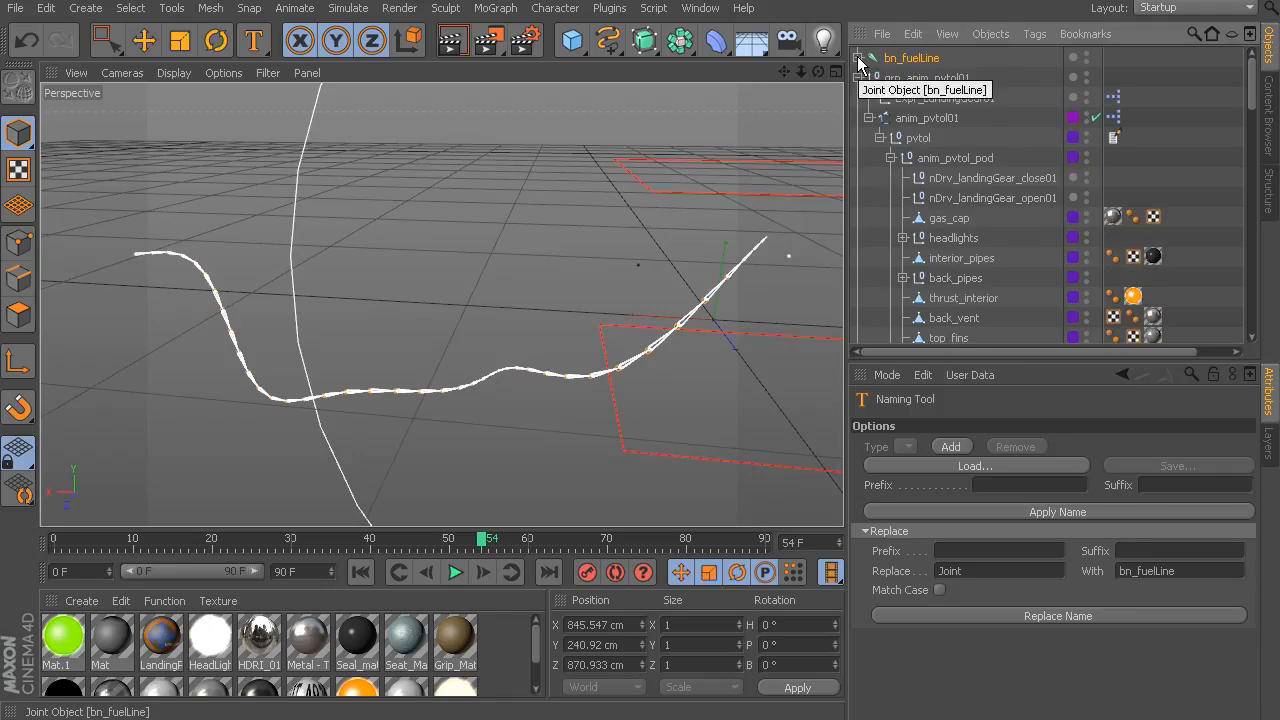
Expand the entire bn_fuelLine hierarchy and check the joint names from the root to the last child.
ctrl+click(858, 60)
scroll(999, 147, down, 6)
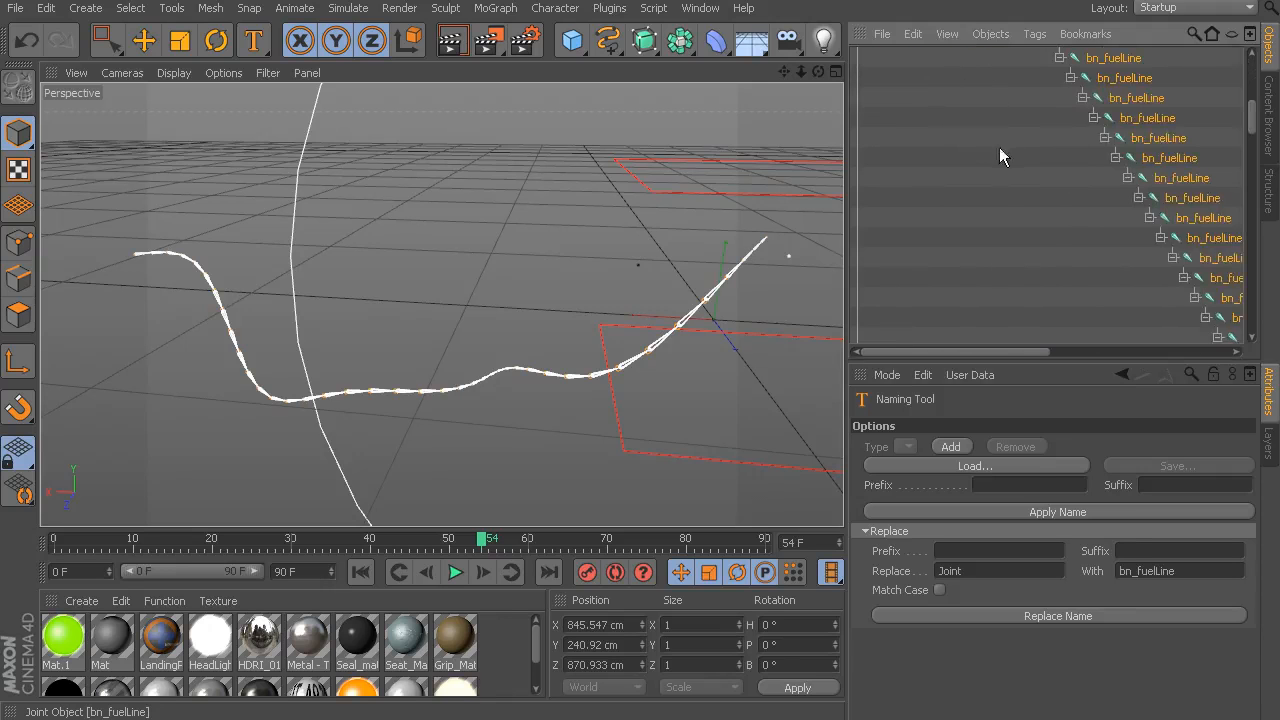
drag(1030, 352, 1100, 352)
scroll(1086, 214, down, 4)
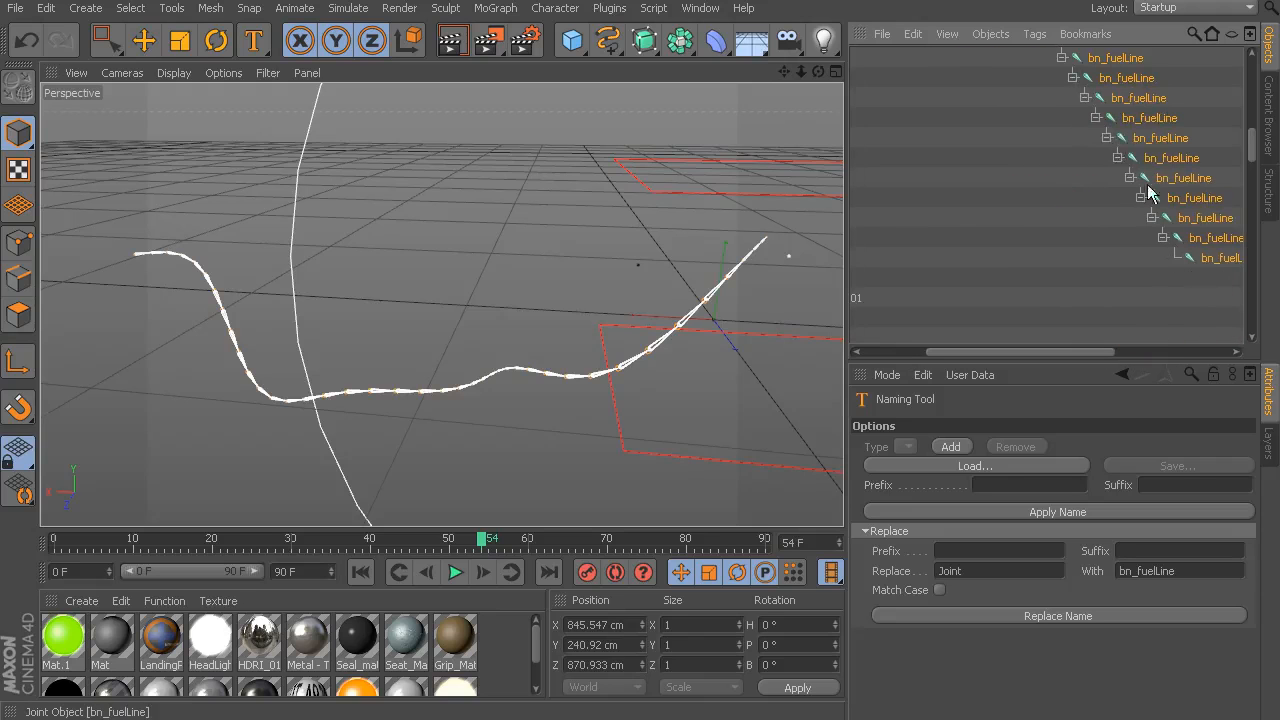
mouse_move(1097, 349)
mouse_down()
mouse_move(1140, 344)
mouse_move(1112, 340)
mouse_up()
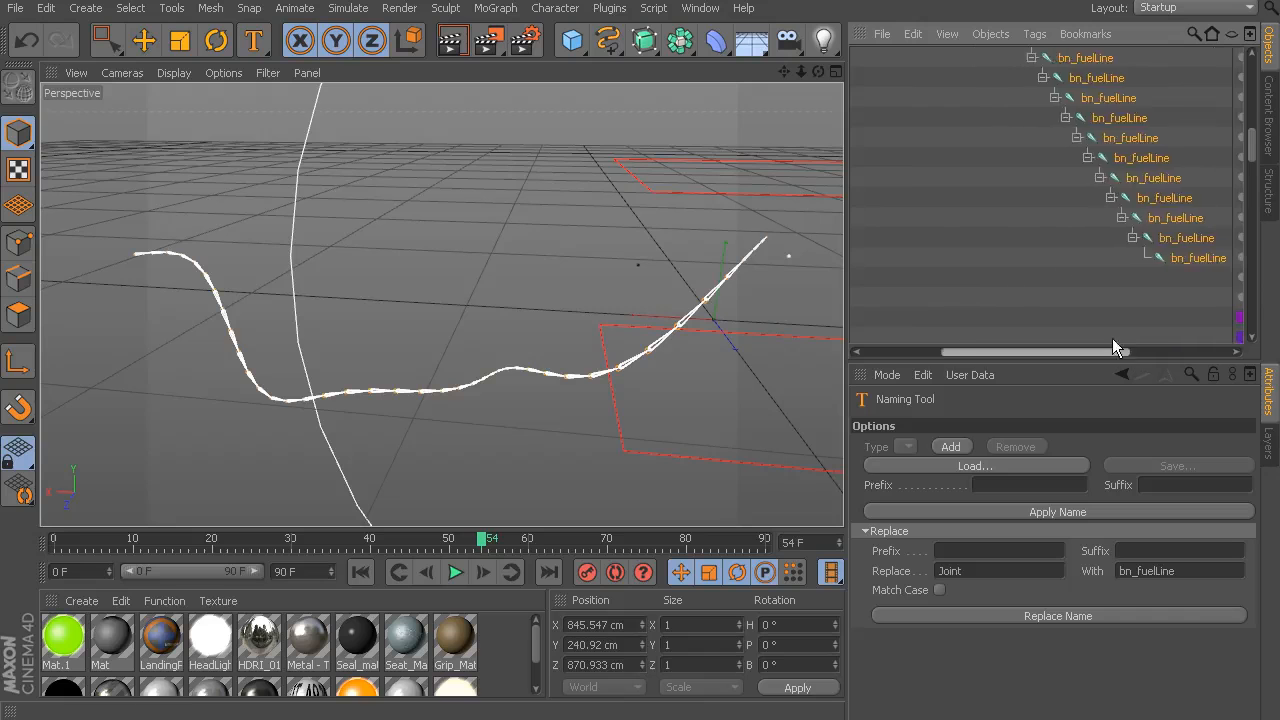
scroll(1027, 186, up, 9)
drag(1020, 351, 929, 343)
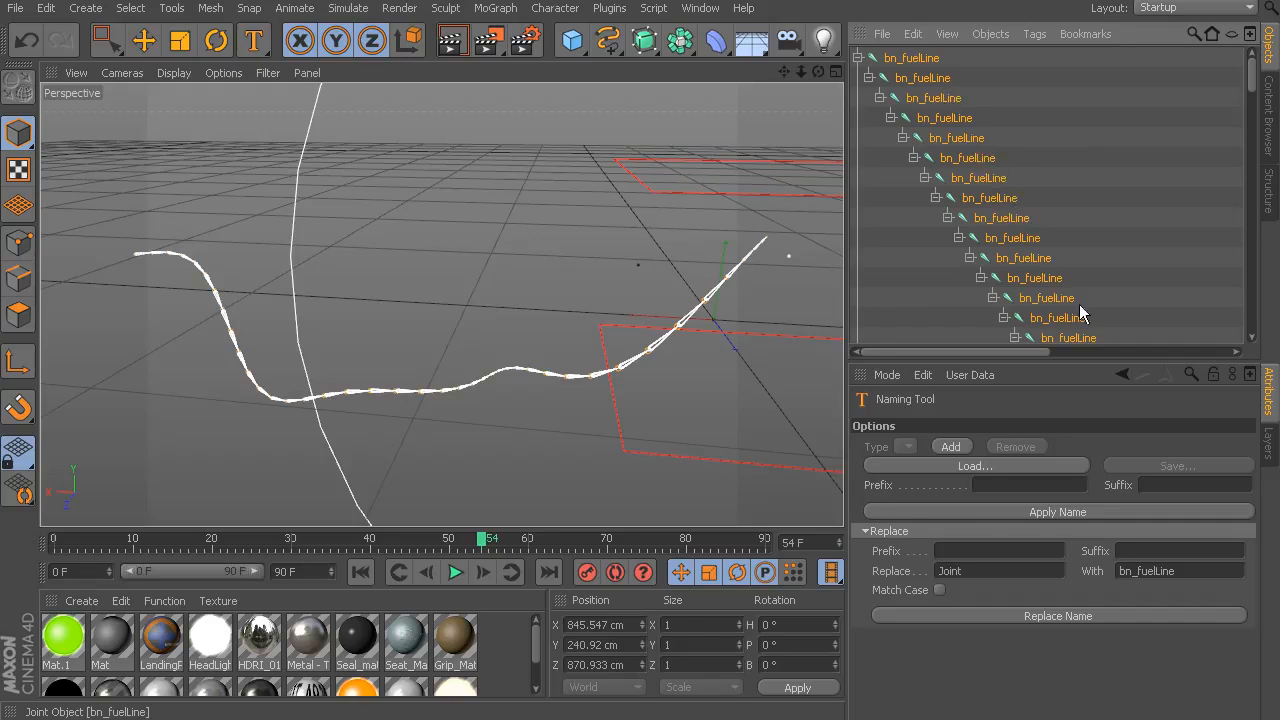
Rename the root joint of the fuel line chain as bn_fuelLine_01.
click(930, 60)
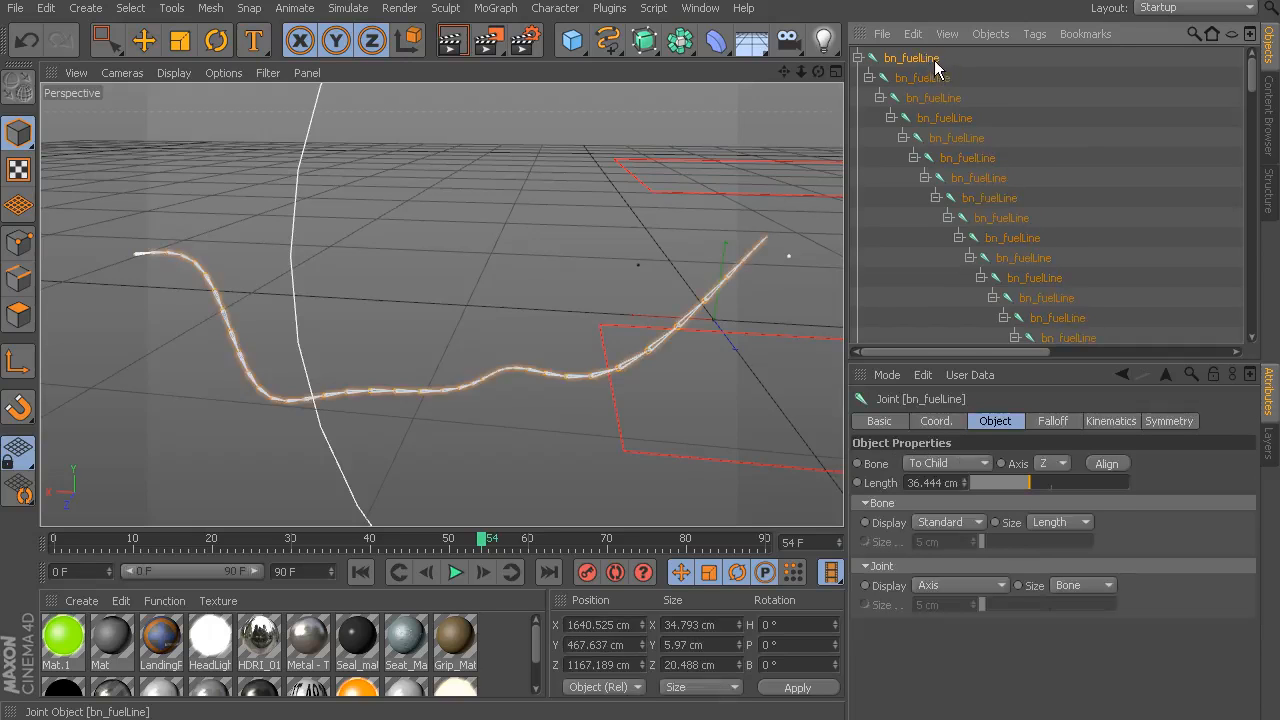
double_click(936, 62)
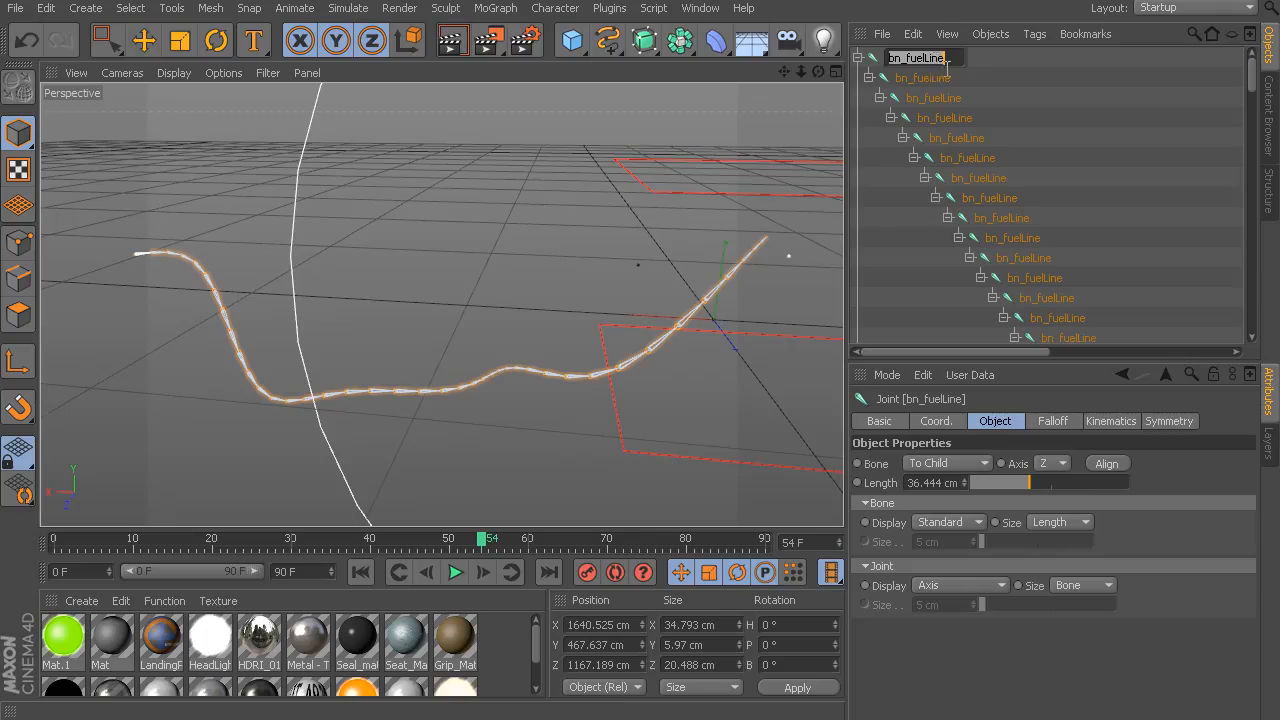
click(954, 60)
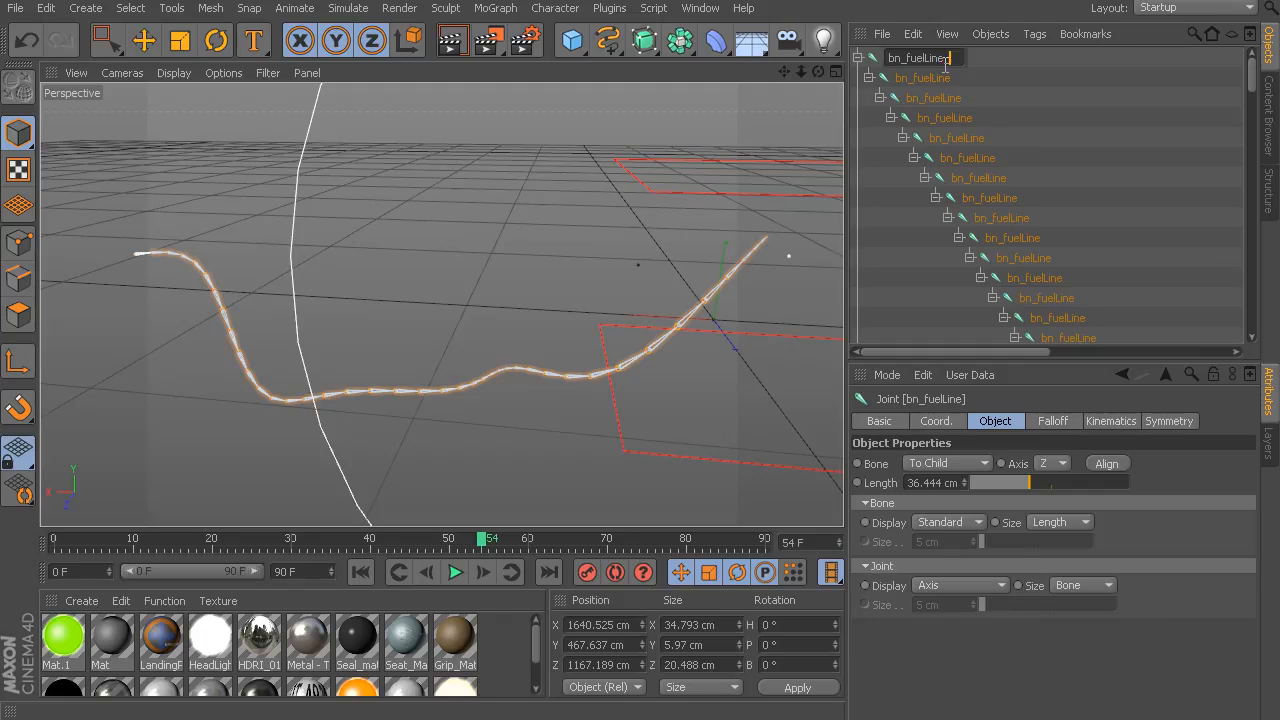
text(-01)
key(Return)
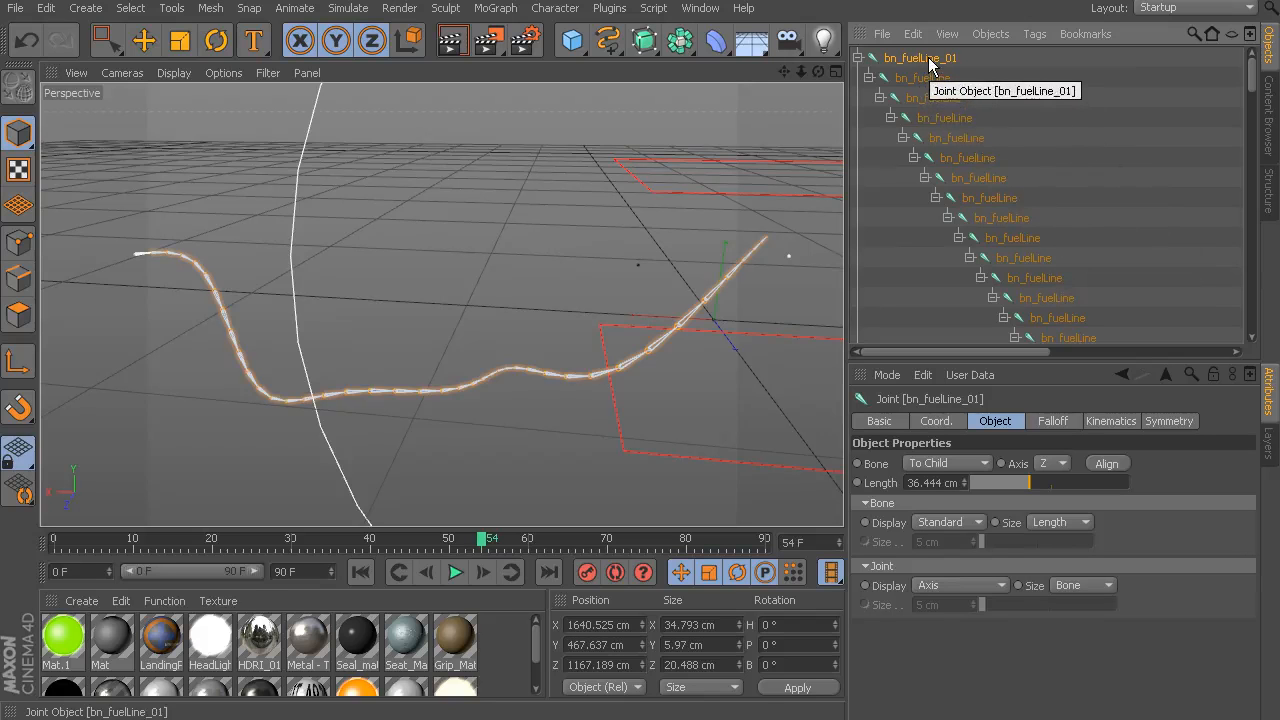
Rename the second joint in the chain as bn_fuelLine_02 and the third as bn_fuelLine_03.
key(Down)
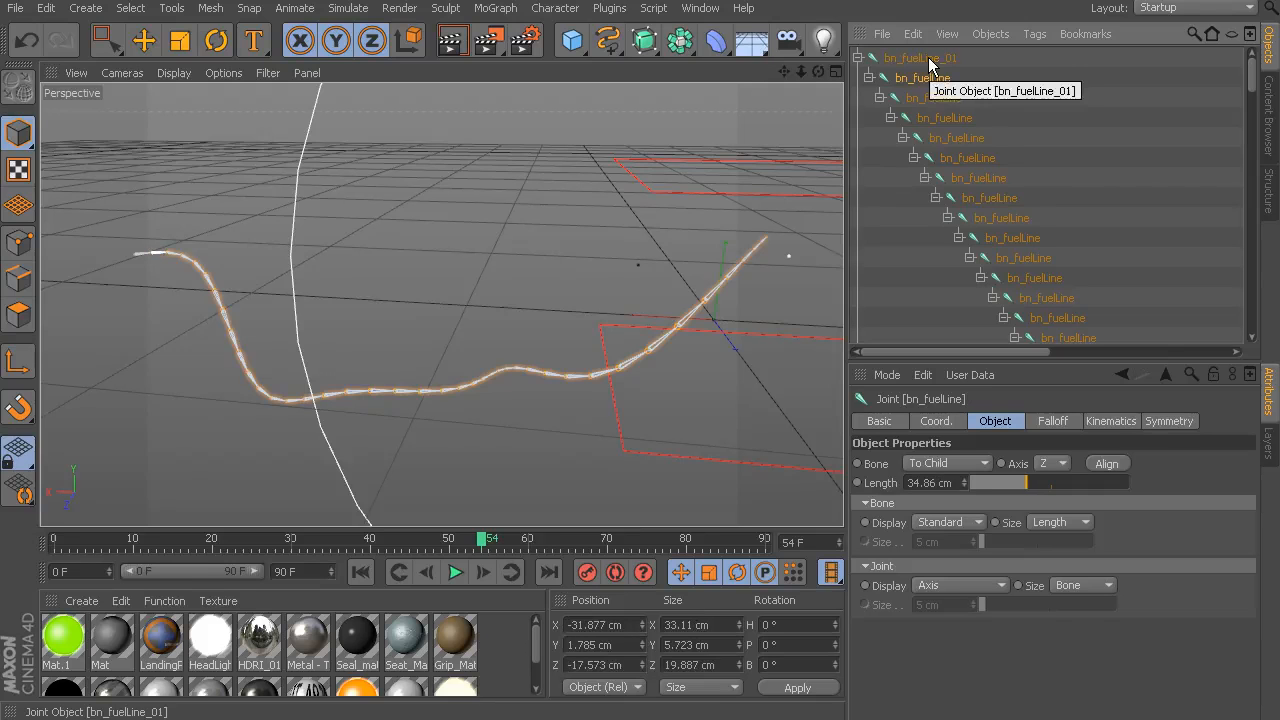
double_click(949, 79)
click(958, 79)
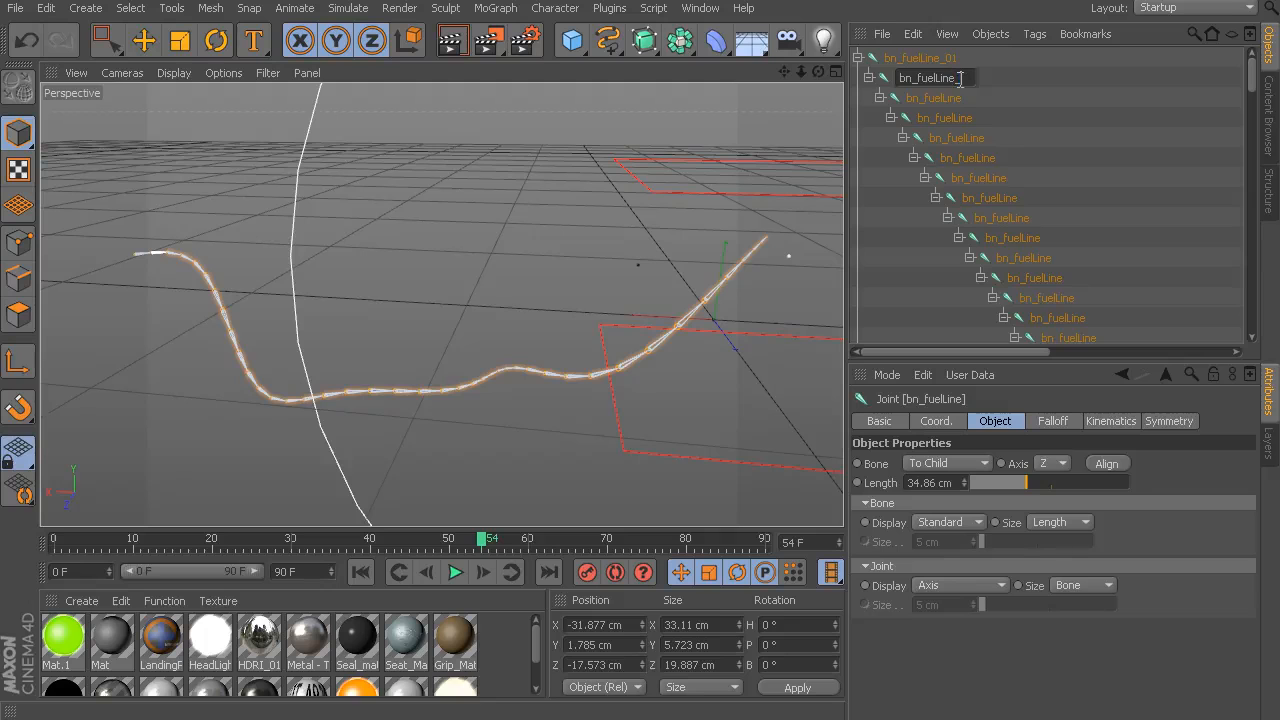
text(_02)
key(Tab)
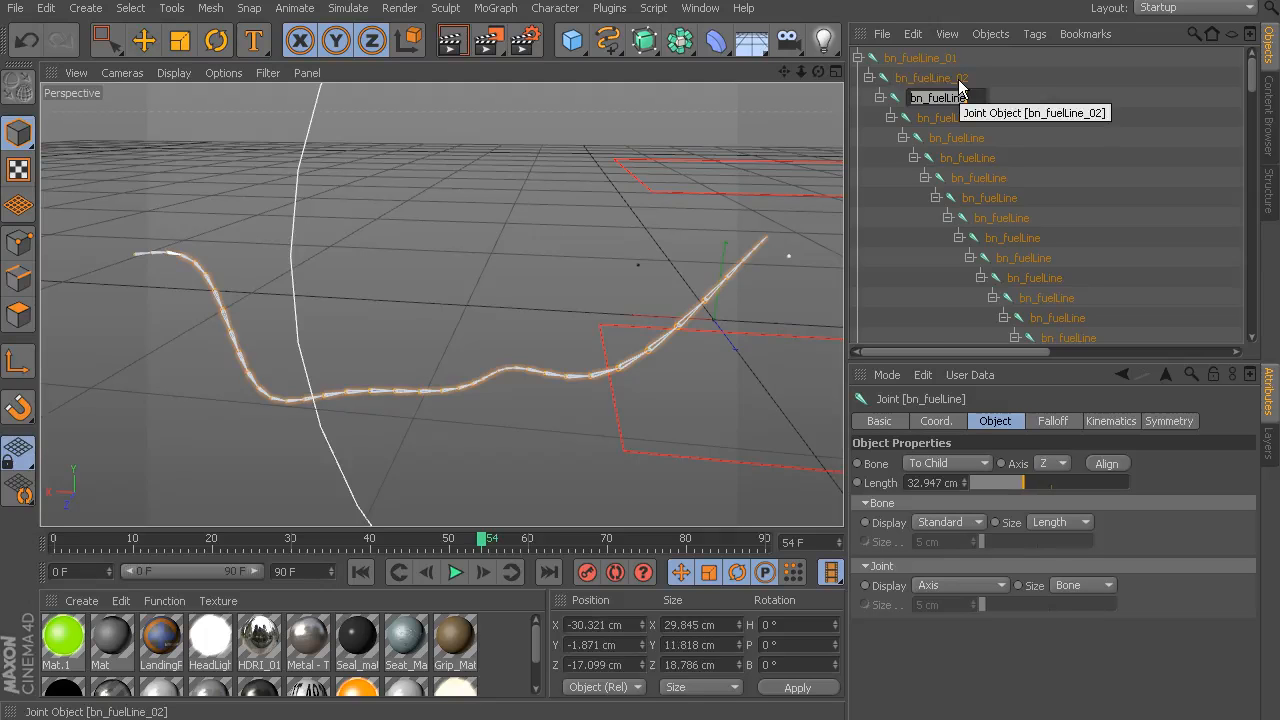
key(Right)
text(_03)
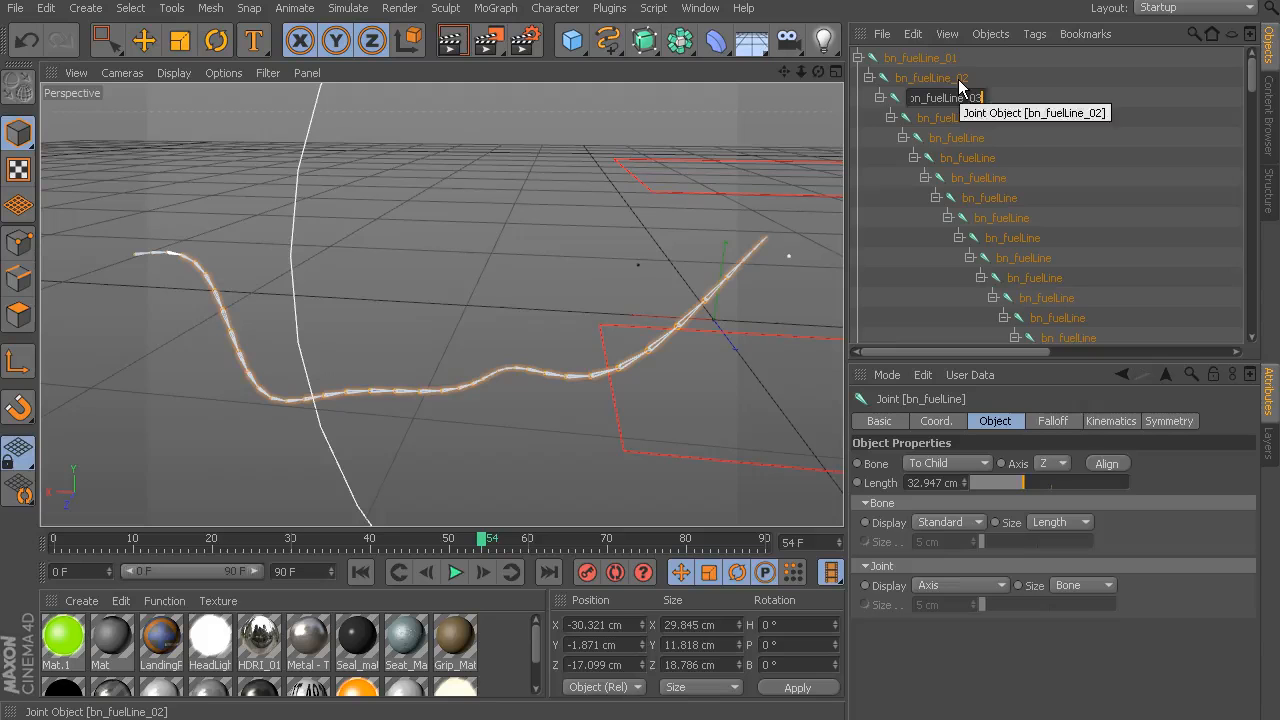
key(Return)
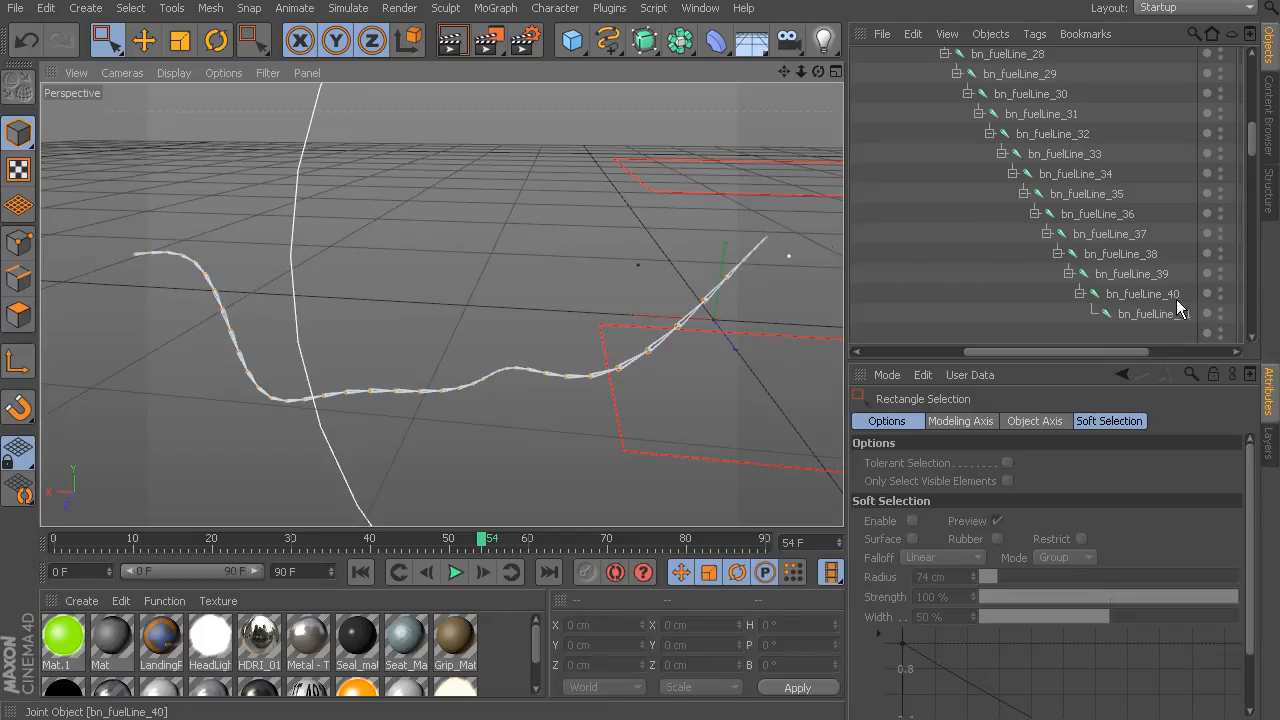
Review the sequential numbering of the bn_fuelLine joints along the whole hierarchy.
drag(1101, 351, 1077, 351)
drag(1252, 150, 1252, 110)
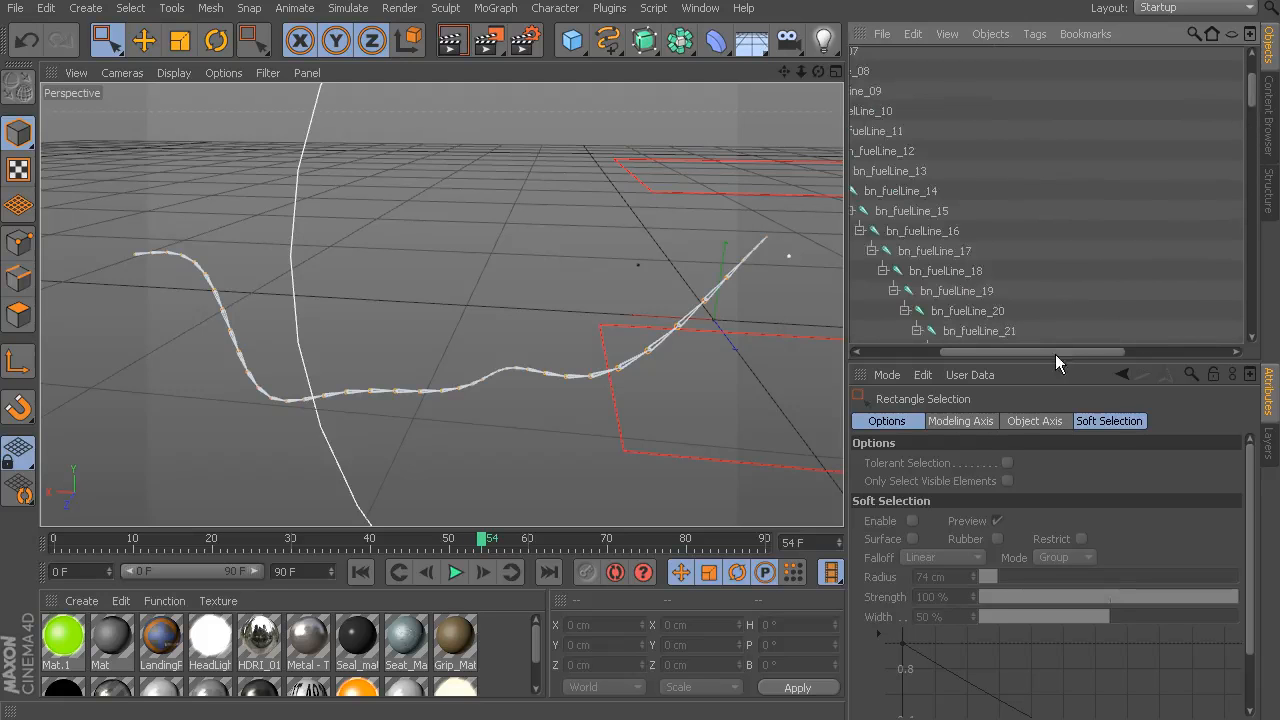
drag(1054, 352, 975, 352)
scroll(946, 180, up, 3)
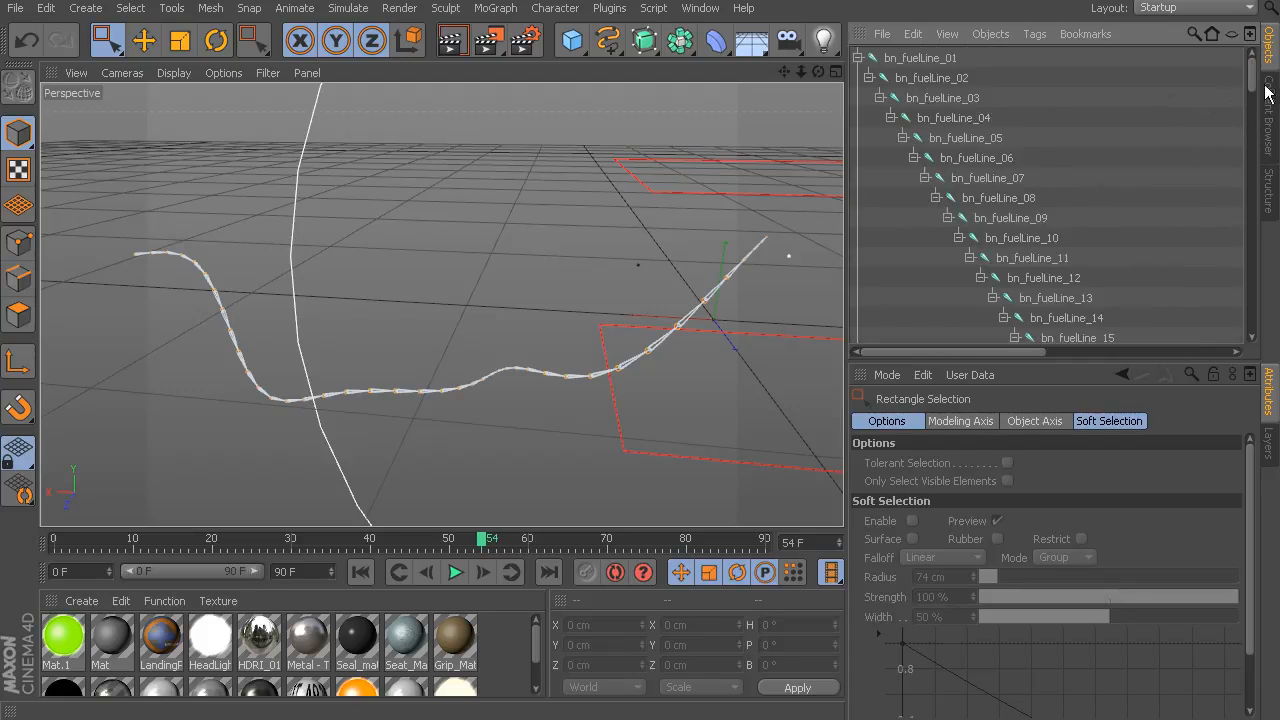
drag(1253, 78, 1246, 134)
drag(1024, 351, 1147, 366)
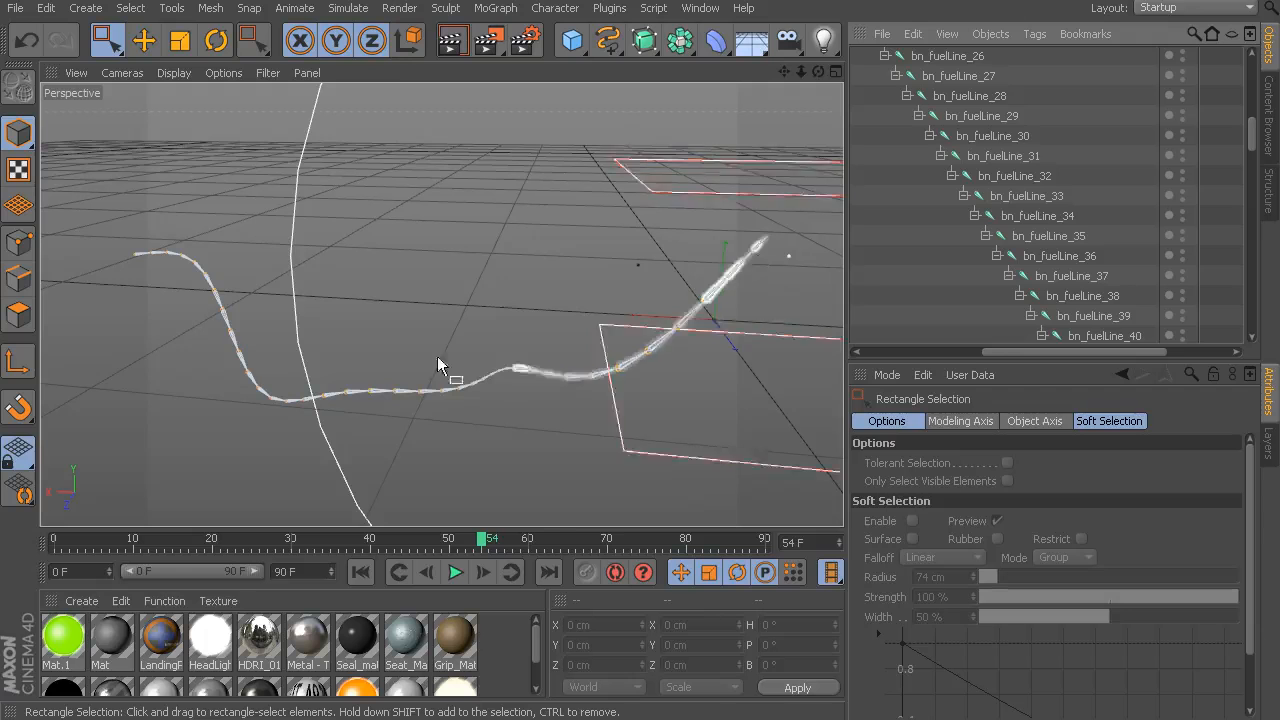